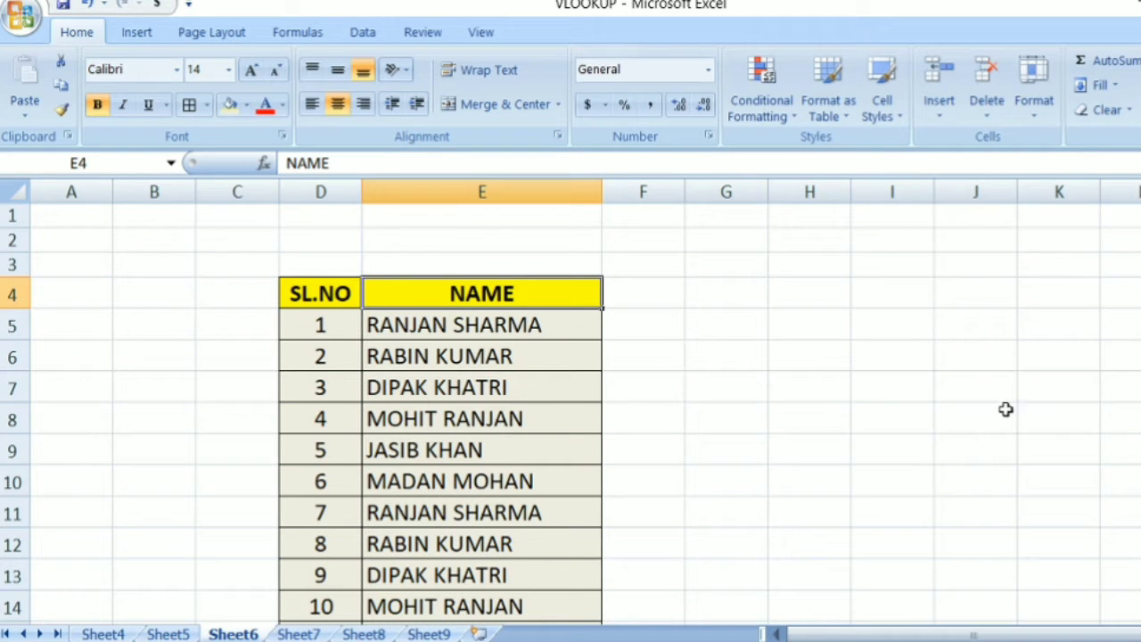
Step: Scroll down through the name list and back up to the top of the table
scroll(571, 402, down, 2)
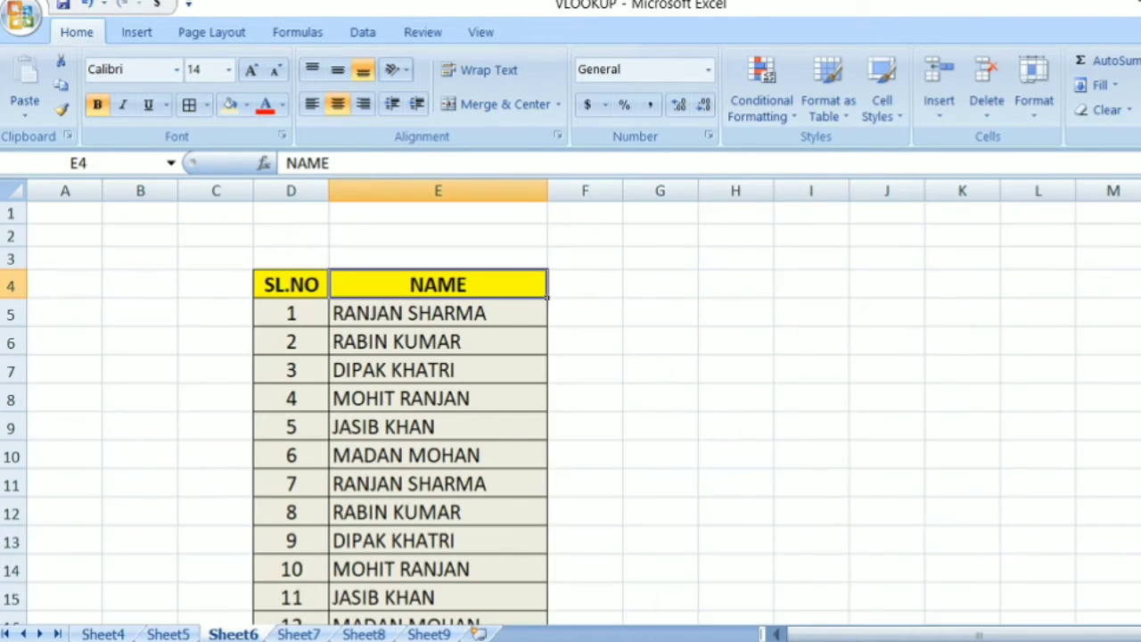
scroll(571, 402, down, 2)
scroll(570, 401, down, 1)
scroll(570, 401, down, 3)
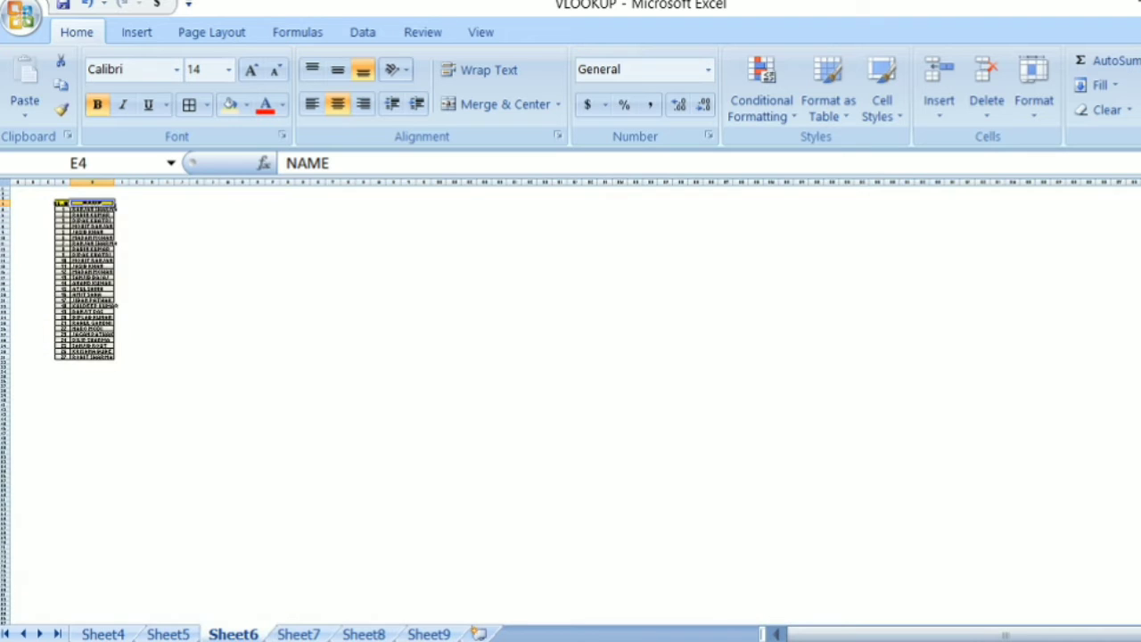
scroll(570, 401, up, 4)
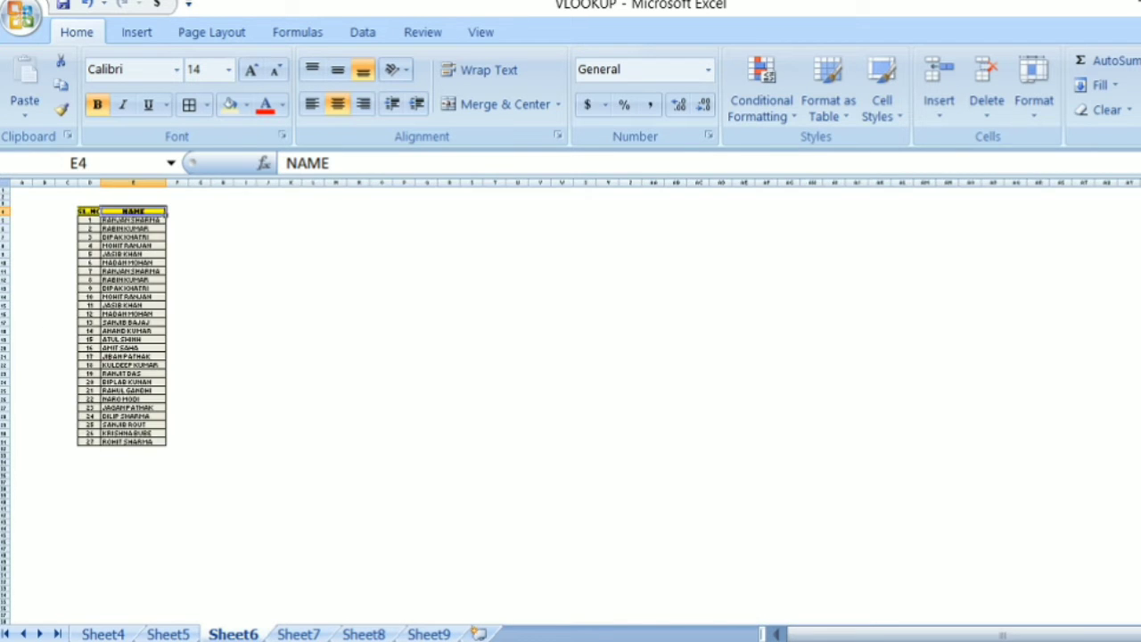
scroll(570, 401, up, 3)
scroll(571, 401, up, 1)
scroll(571, 401, up, 3)
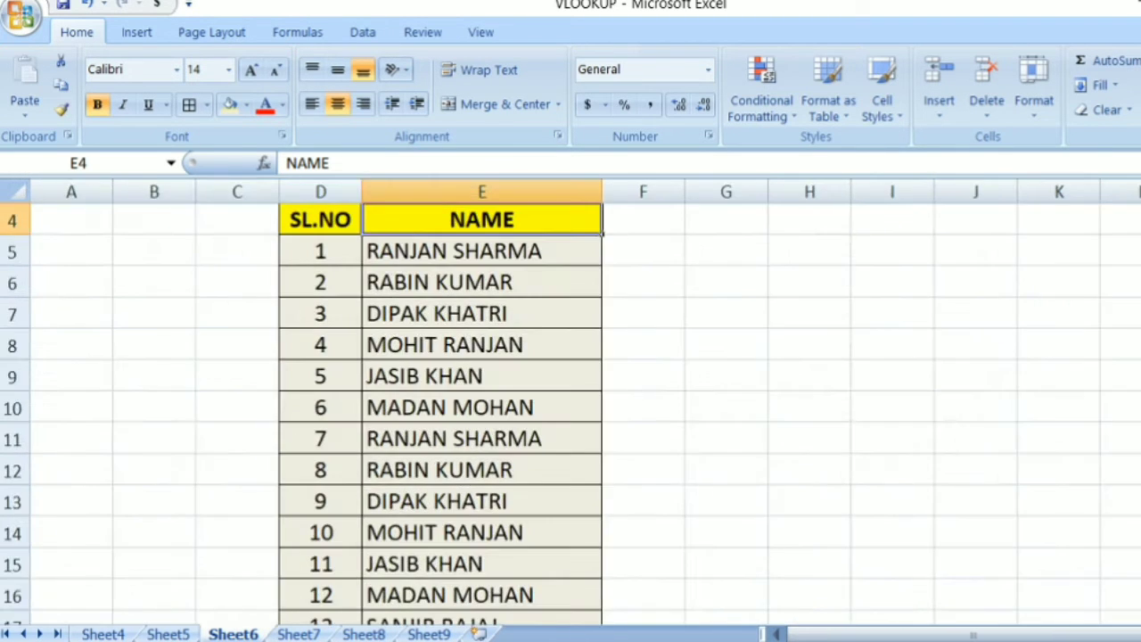
scroll(570, 414, up, 1)
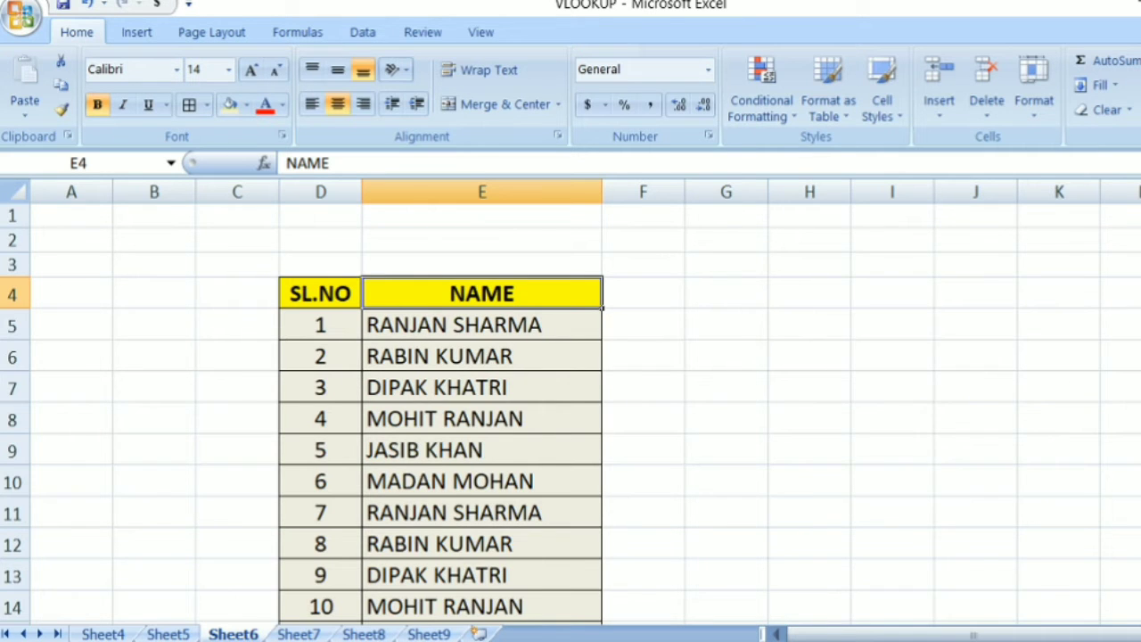
scroll(570, 401, down, 2)
scroll(570, 401, down, 4)
scroll(570, 401, up, 1)
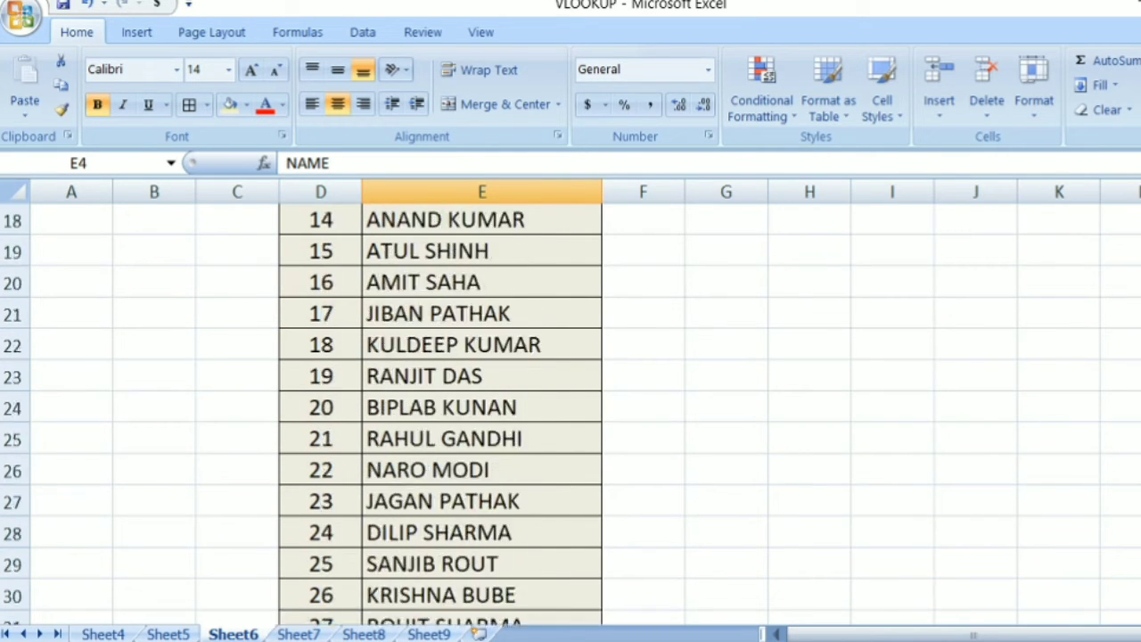
scroll(571, 401, up, 4)
scroll(570, 401, up, 1)
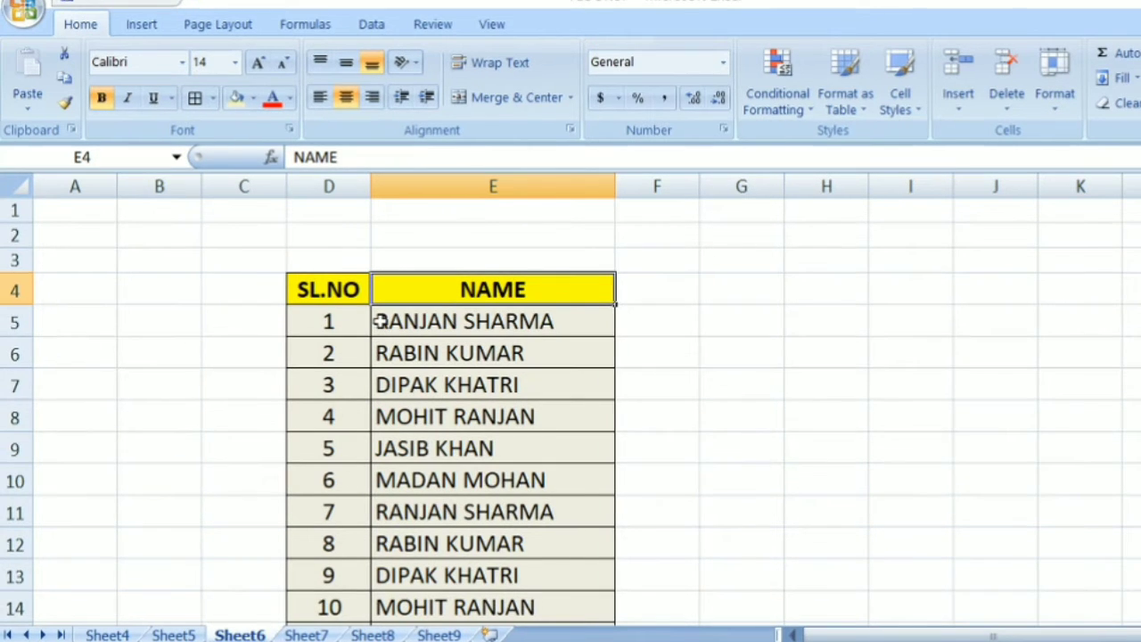
click(372, 324)
double_click(379, 323)
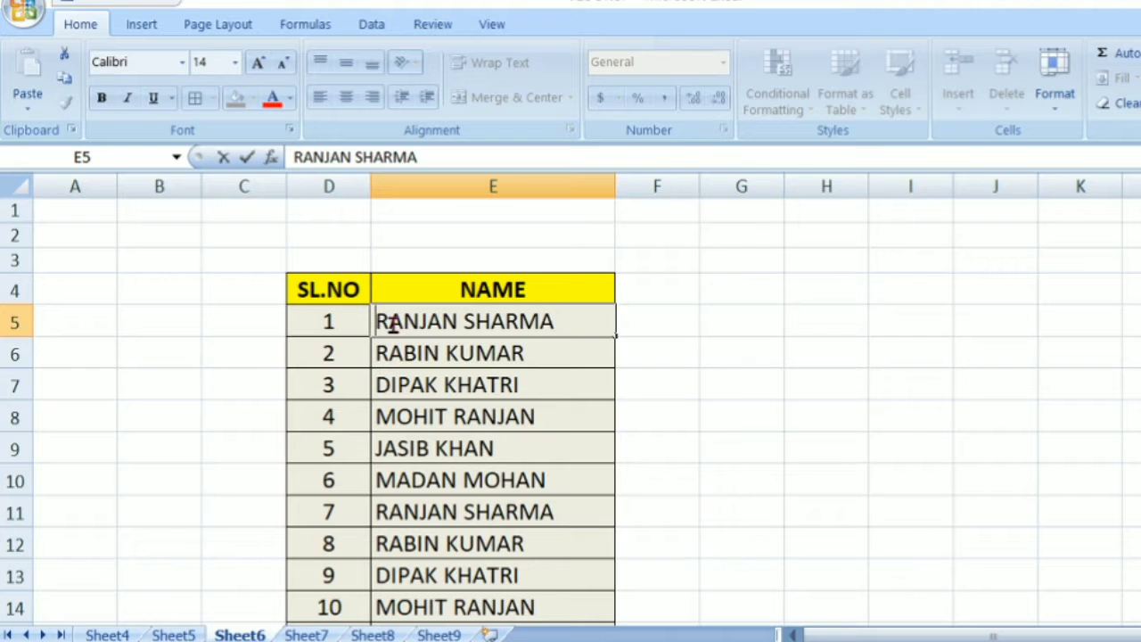
text(SRI)
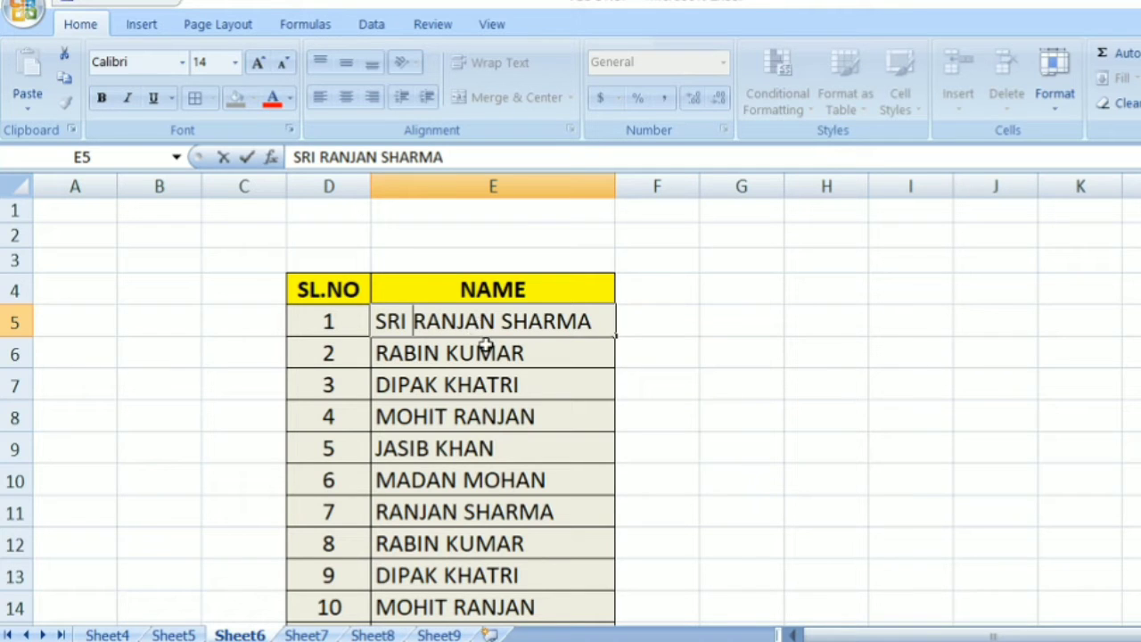
key(BackSpace)
key(BackSpace)
key(BackSpace)
key(BackSpace)
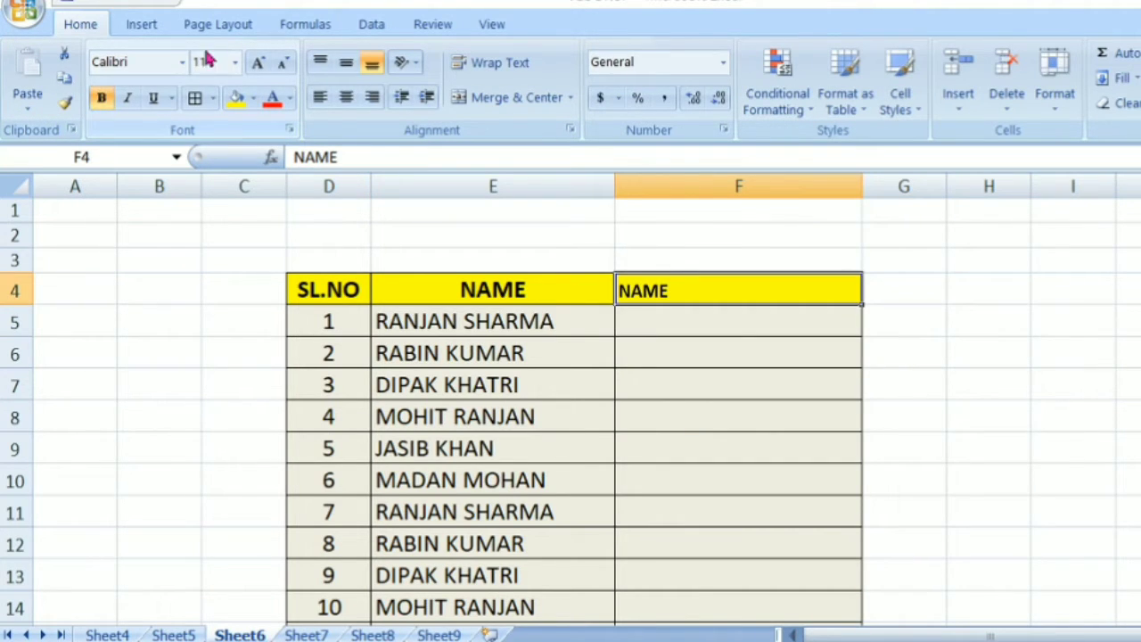
Step: Make the NAME heading in F4 font size 14 and centred
click(260, 66)
click(259, 66)
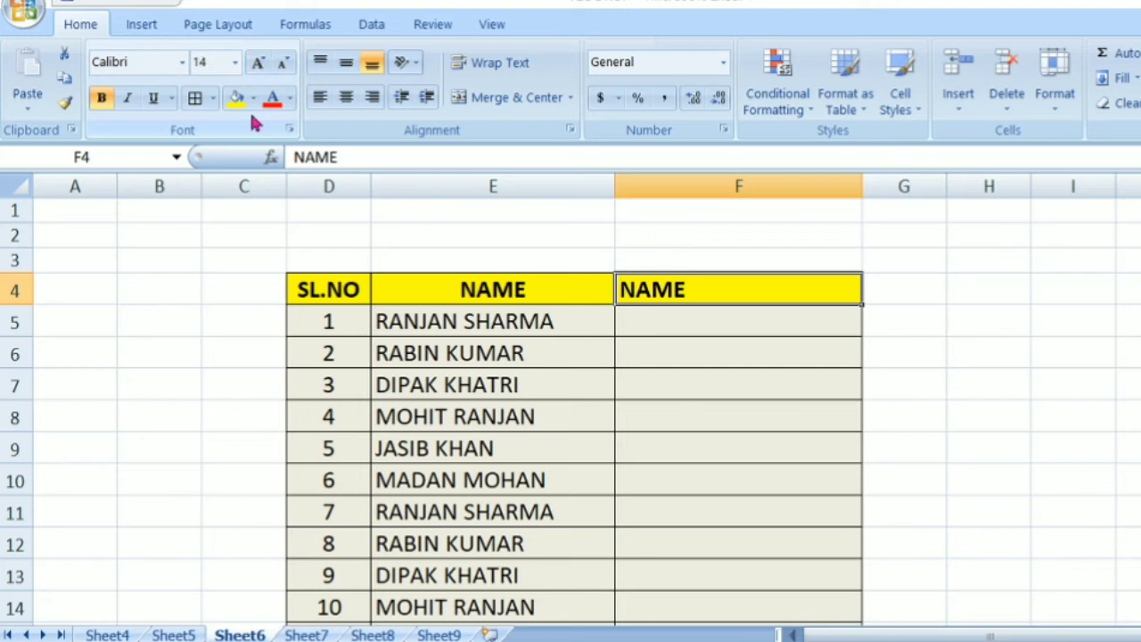
click(345, 96)
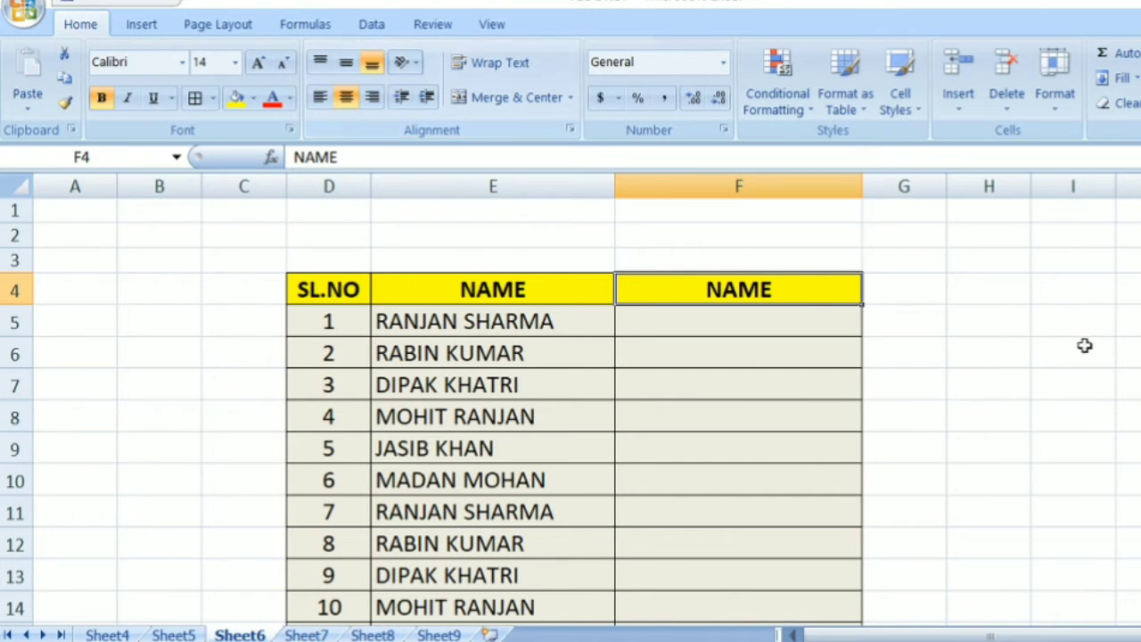
Step: Start a formula in F5 with an equals sign
drag(1085, 344, 1079, 322)
click(719, 330)
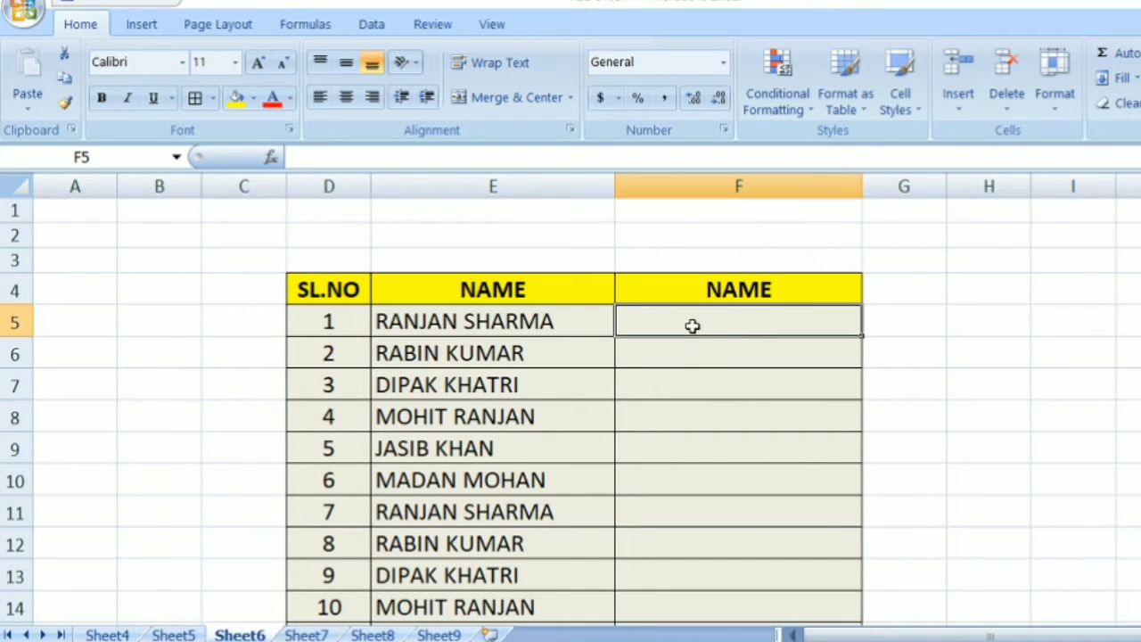
text(=)
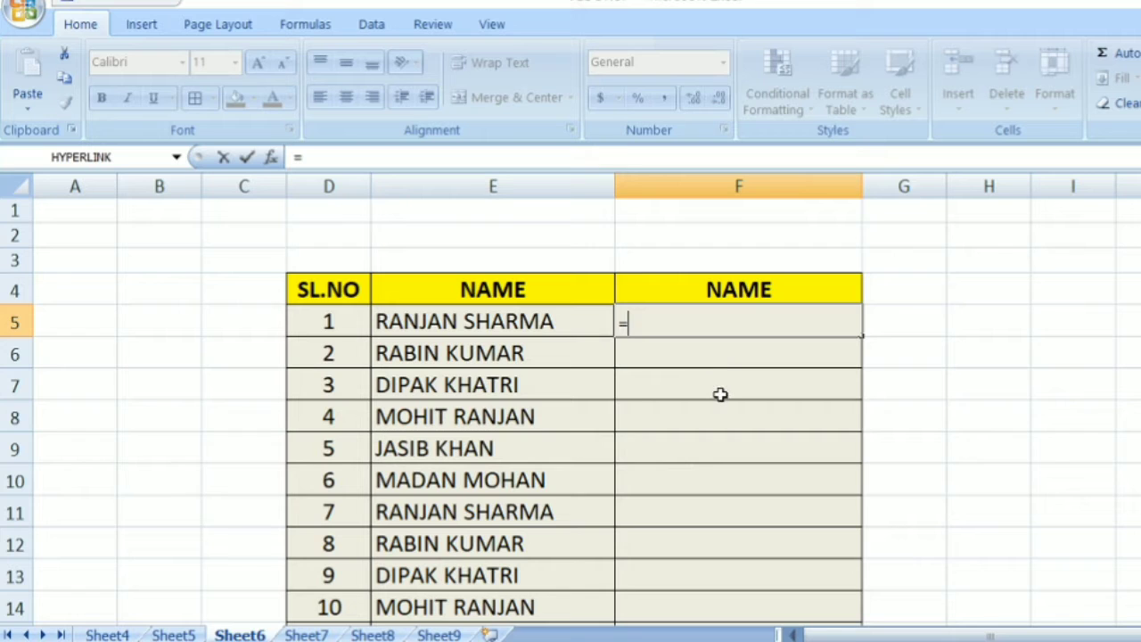
text(")
text(SRI)
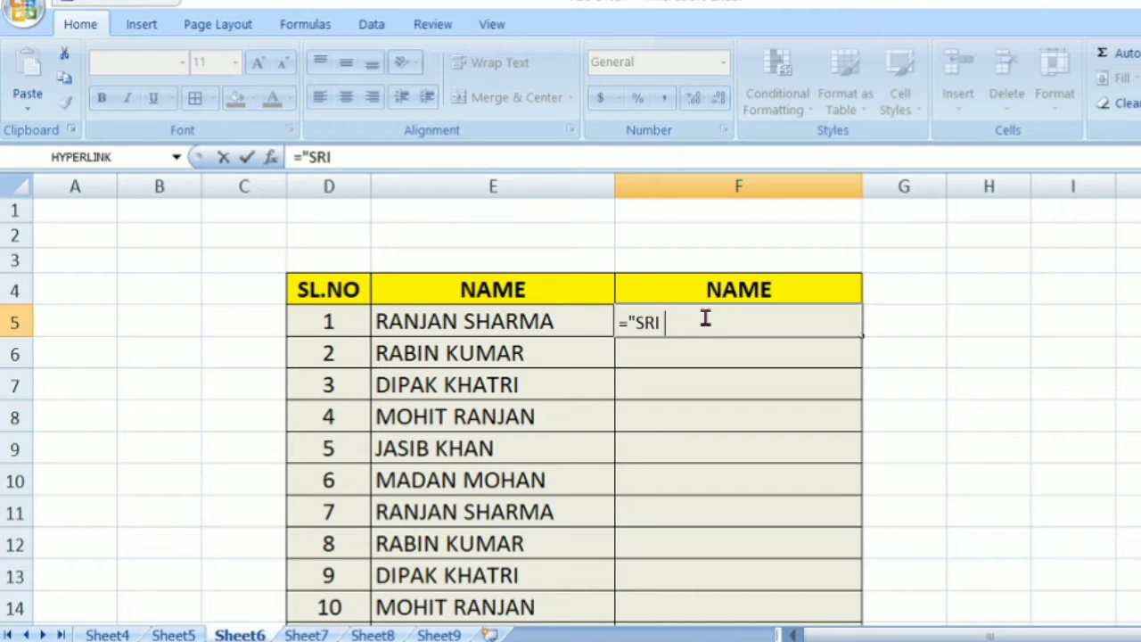
text(")
text(&)
click(453, 322)
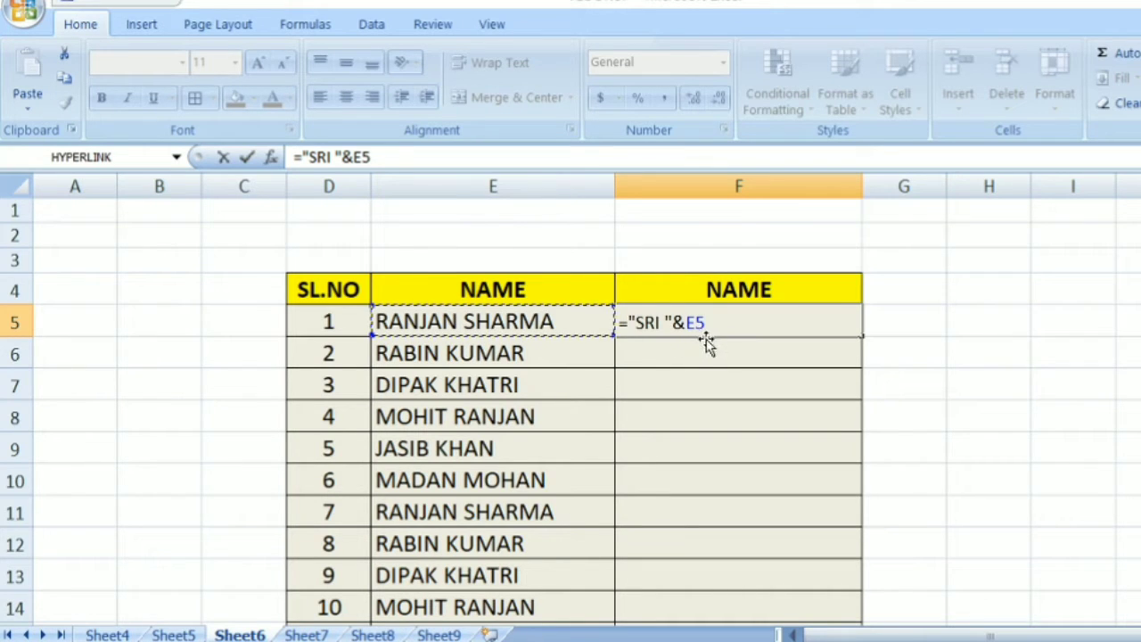
key(Return)
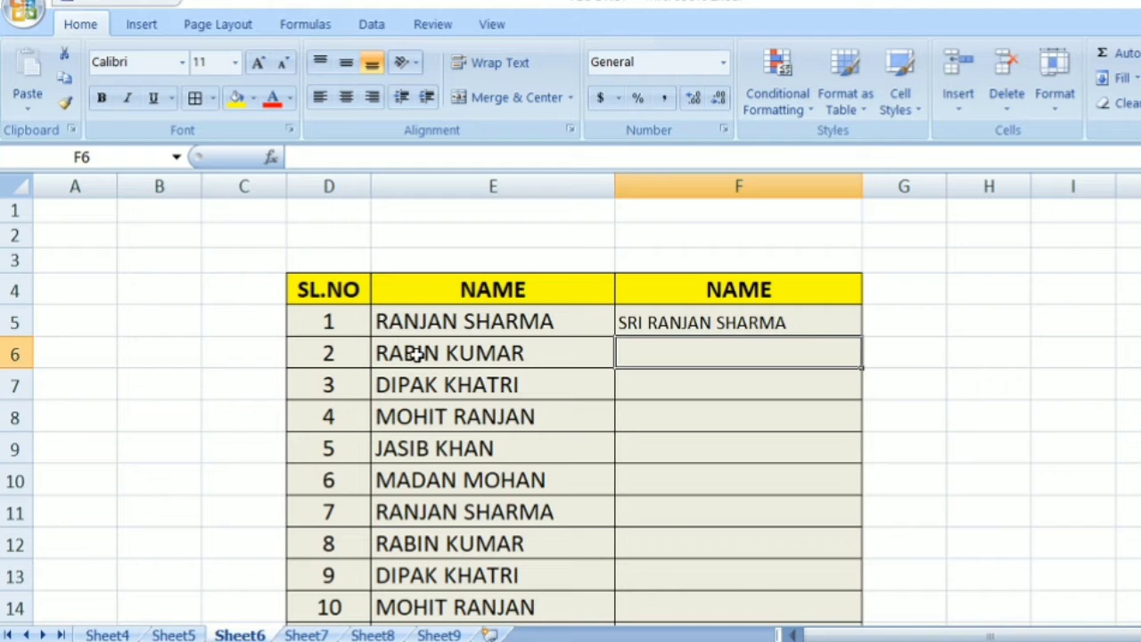
click(799, 333)
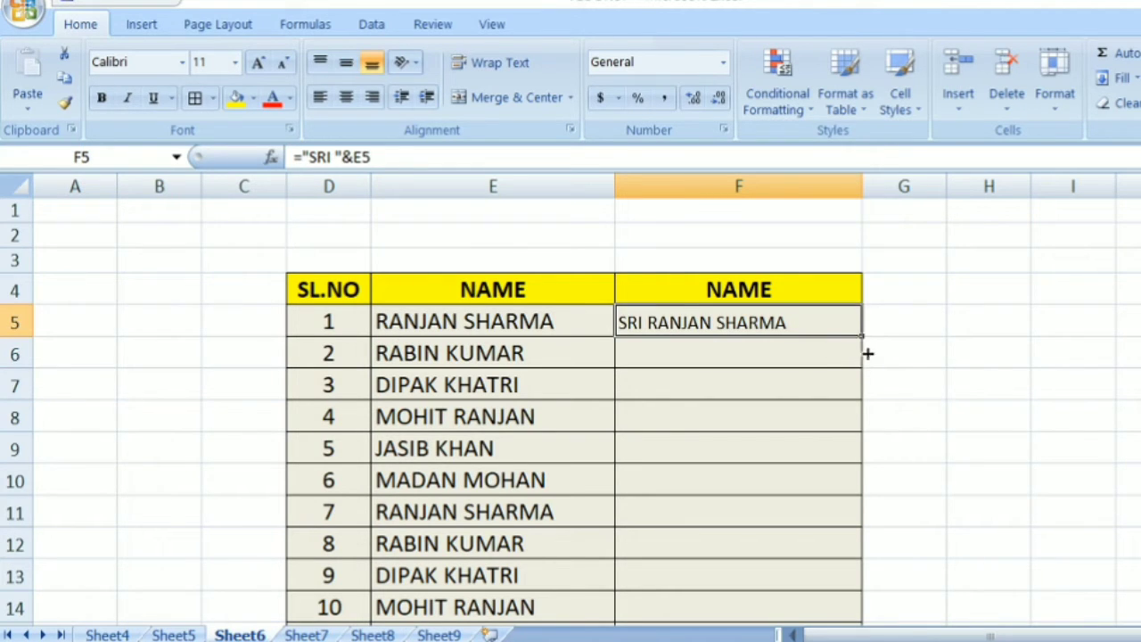
mouse_move(860, 337)
mouse_down()
mouse_move(838, 578)
mouse_move(873, 627)
mouse_move(873, 588)
mouse_up()
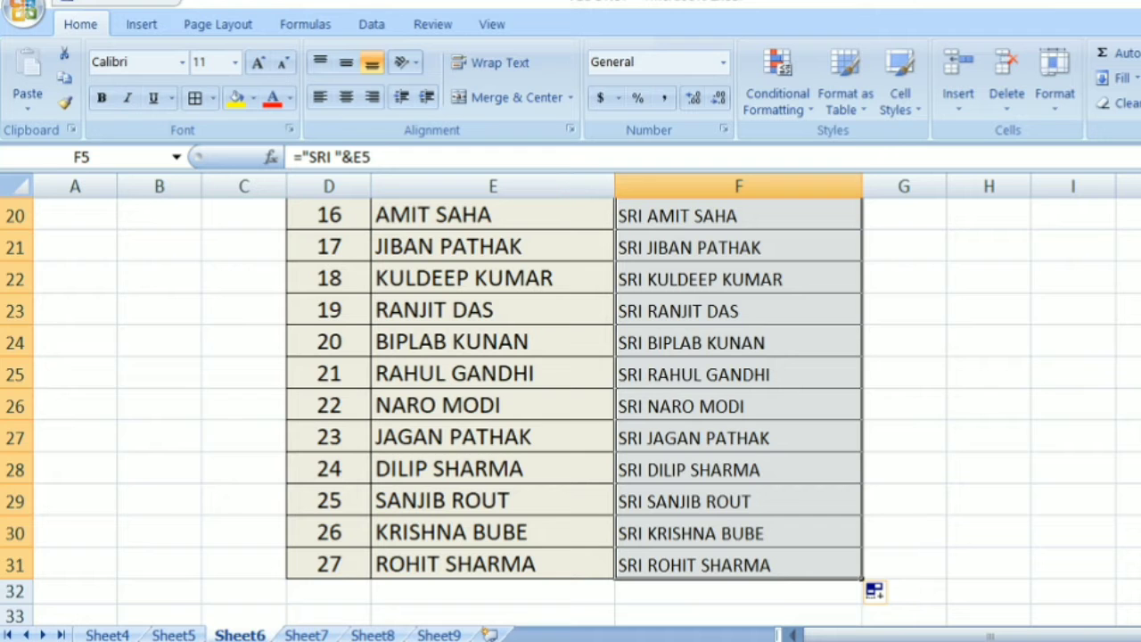
scroll(570, 410, up, 2)
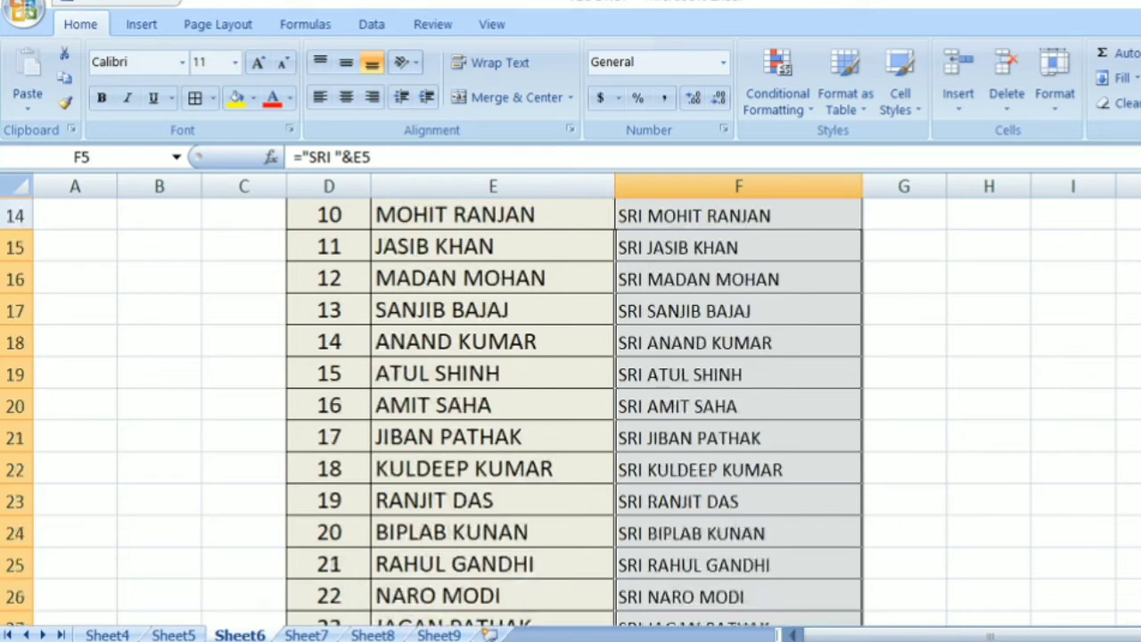
scroll(570, 410, up, 3)
scroll(570, 410, up, 2)
scroll(571, 410, down, 1)
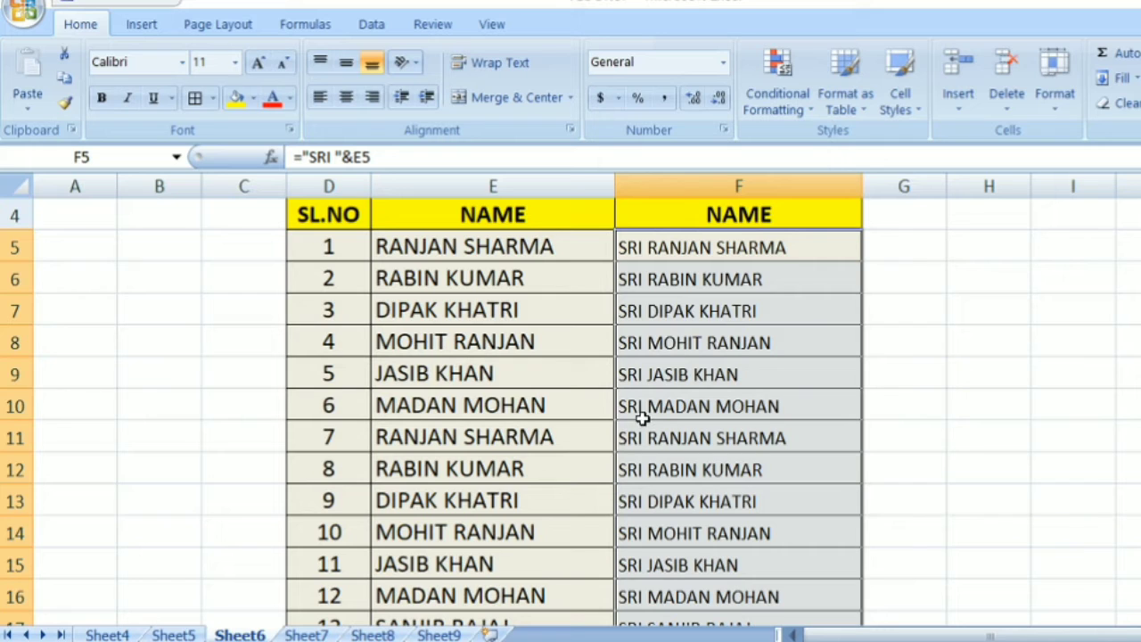
click(103, 105)
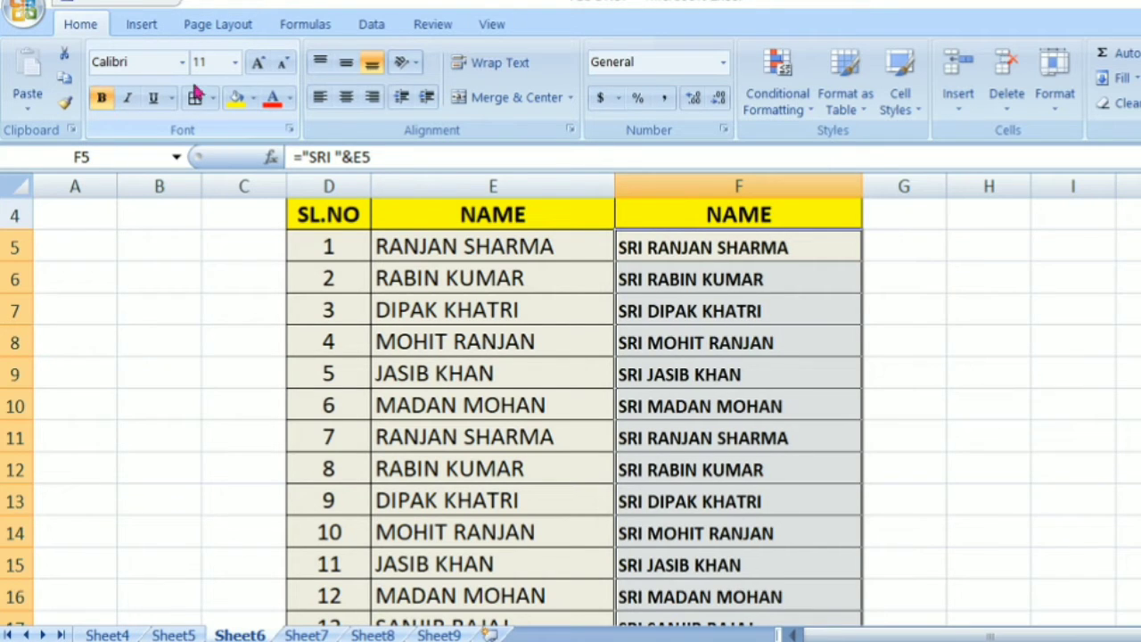
click(935, 264)
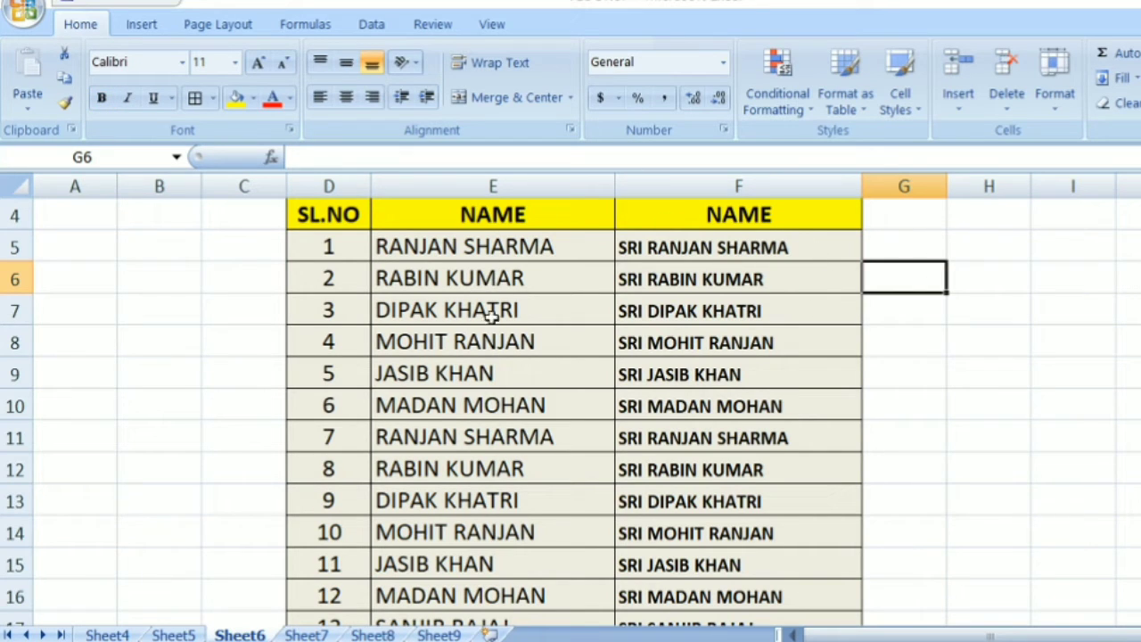
click(706, 185)
ctrl+click(502, 183)
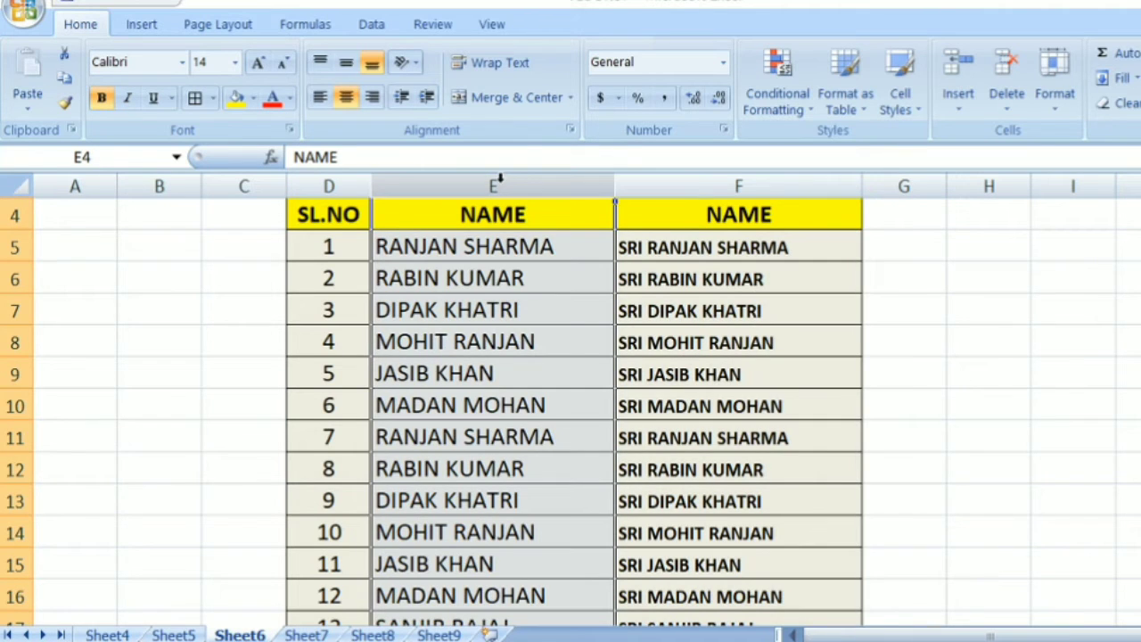
right_click(505, 272)
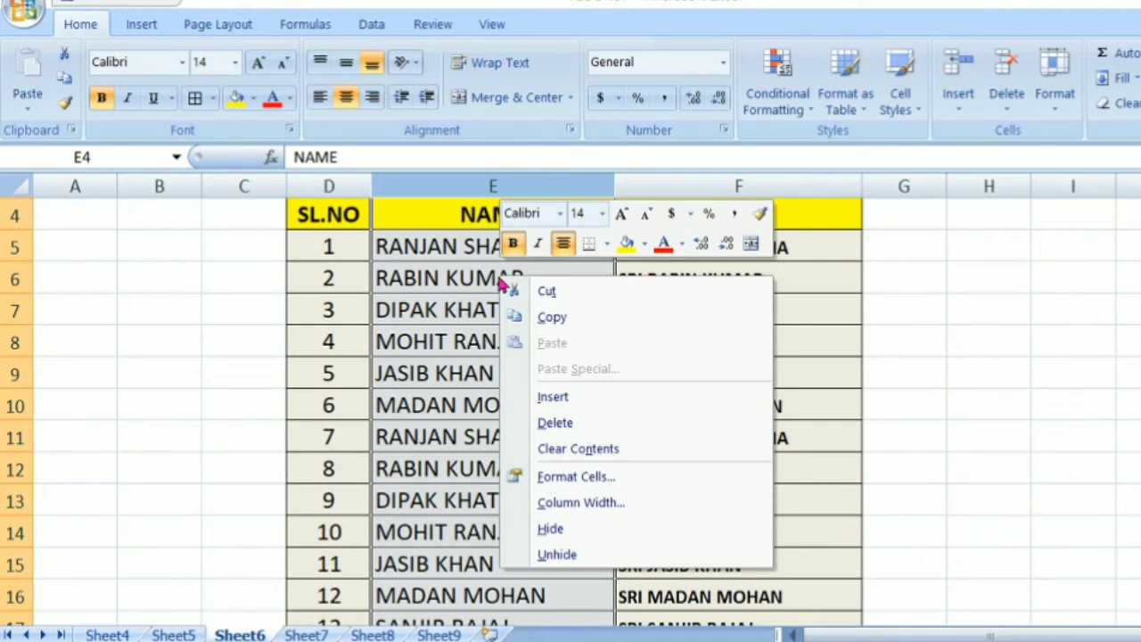
click(595, 436)
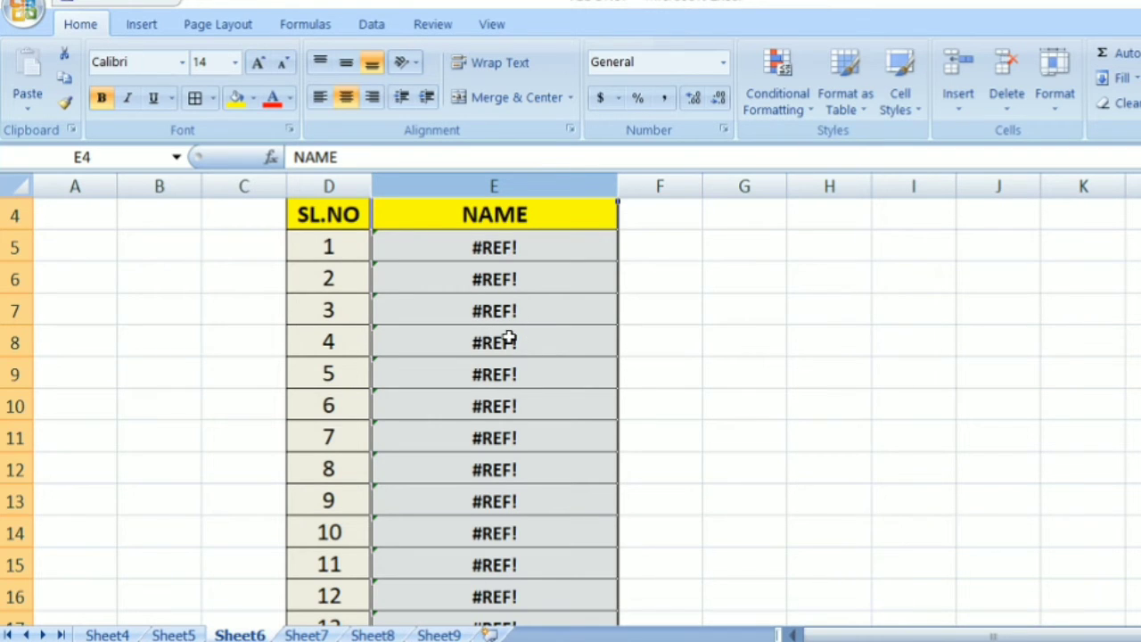
key(ctrl+z)
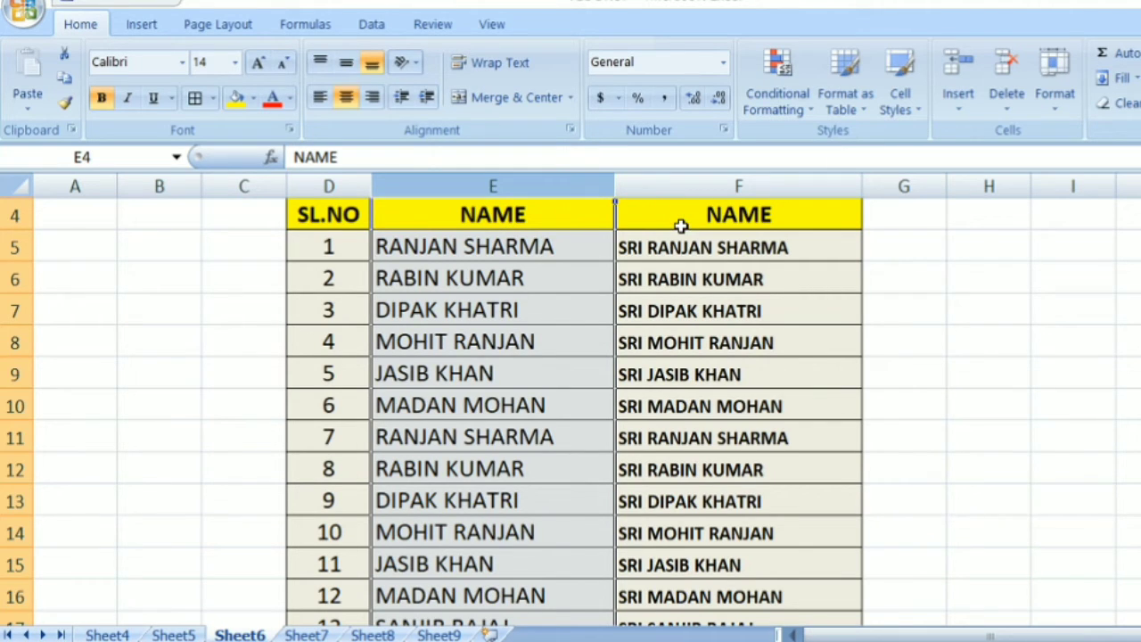
Step: Copy F4:F31 and paste it back over itself as values only via Paste Special
drag(682, 222, 861, 578)
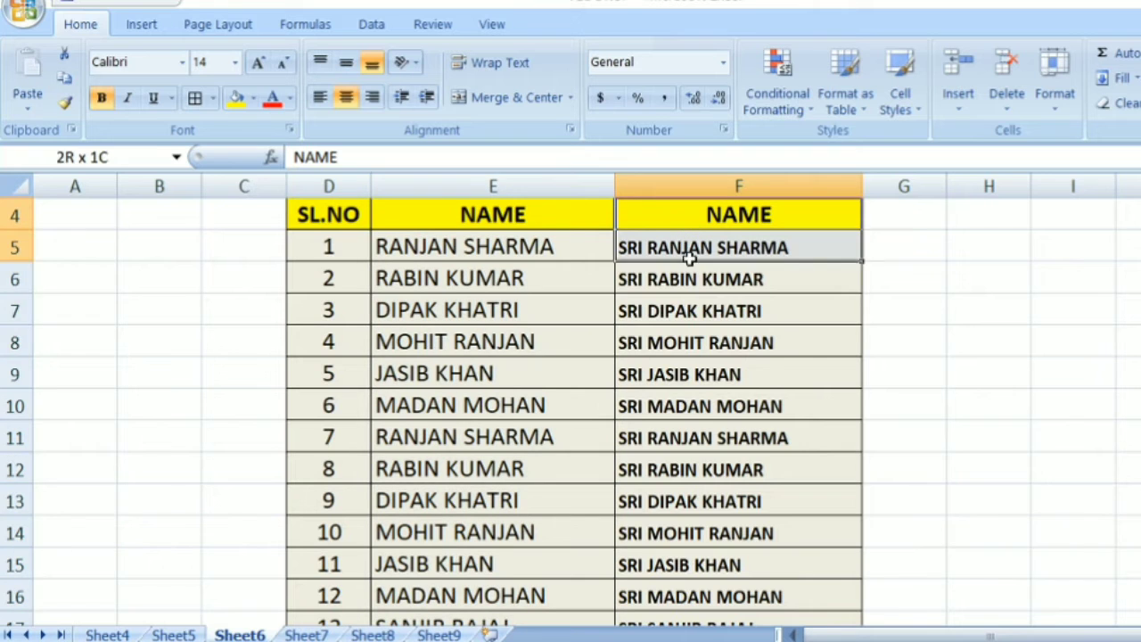
drag(769, 615, 771, 502)
right_click(751, 374)
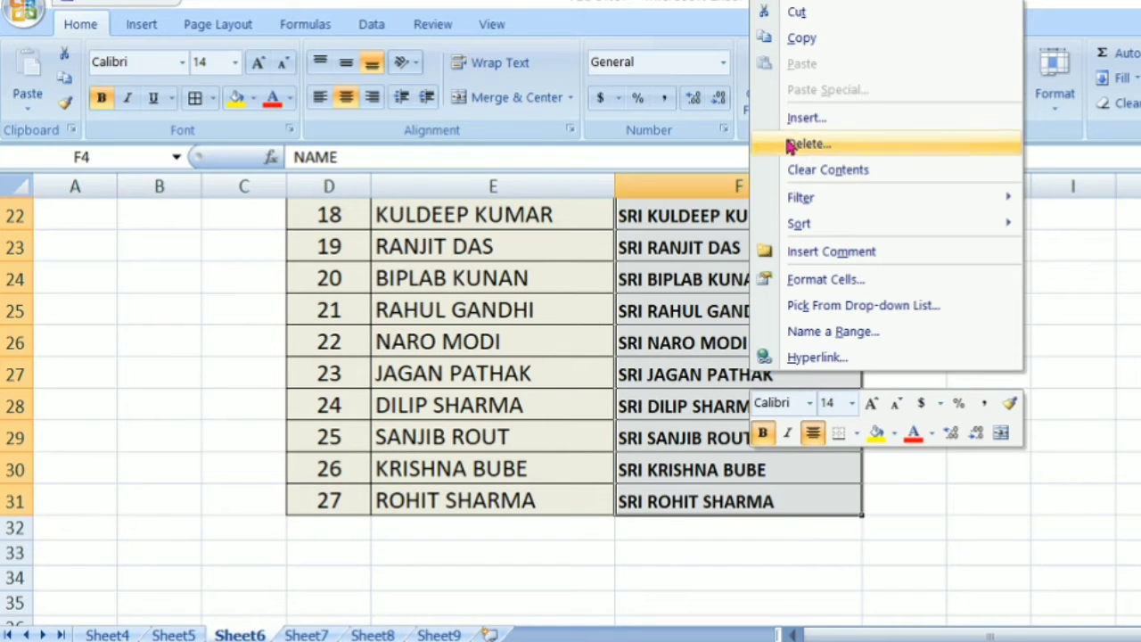
click(802, 38)
scroll(738, 356, up, 7)
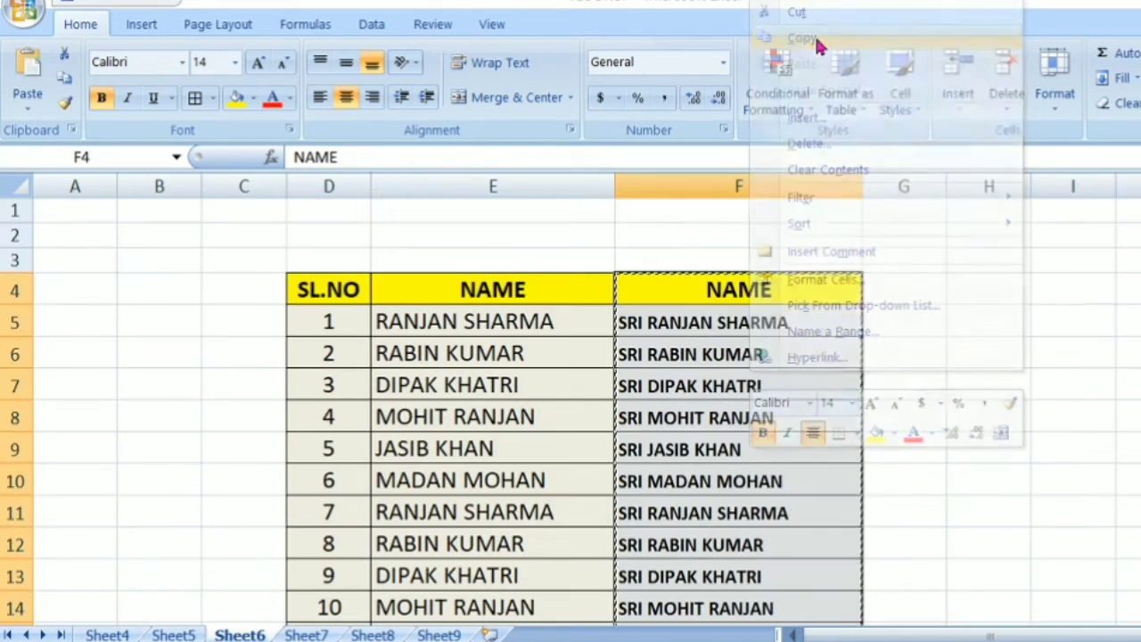
right_click(729, 333)
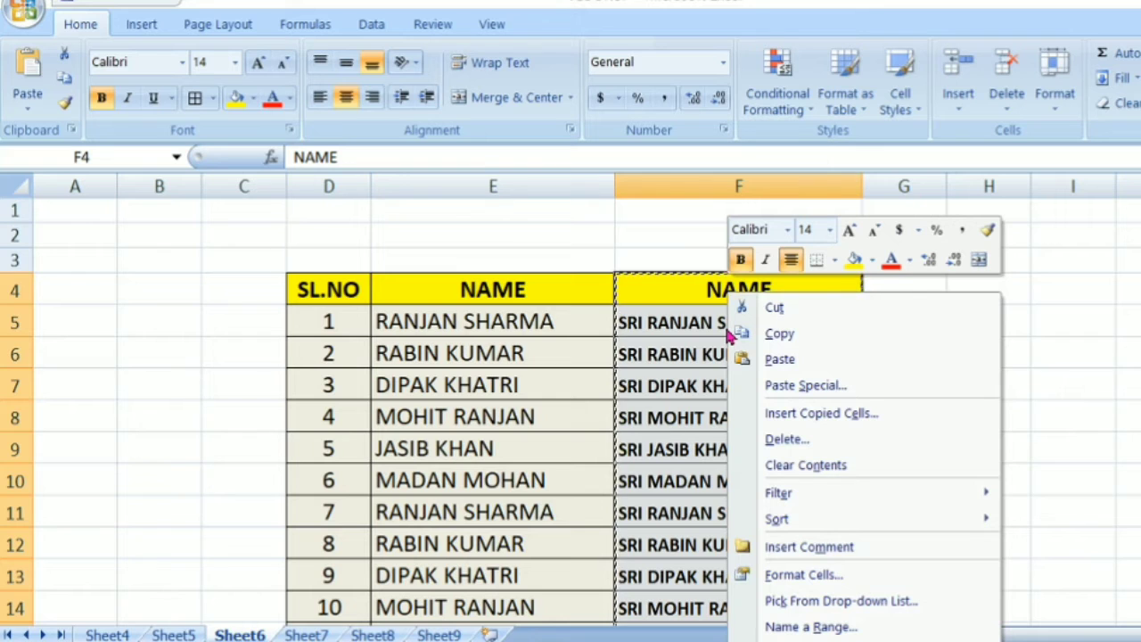
click(799, 395)
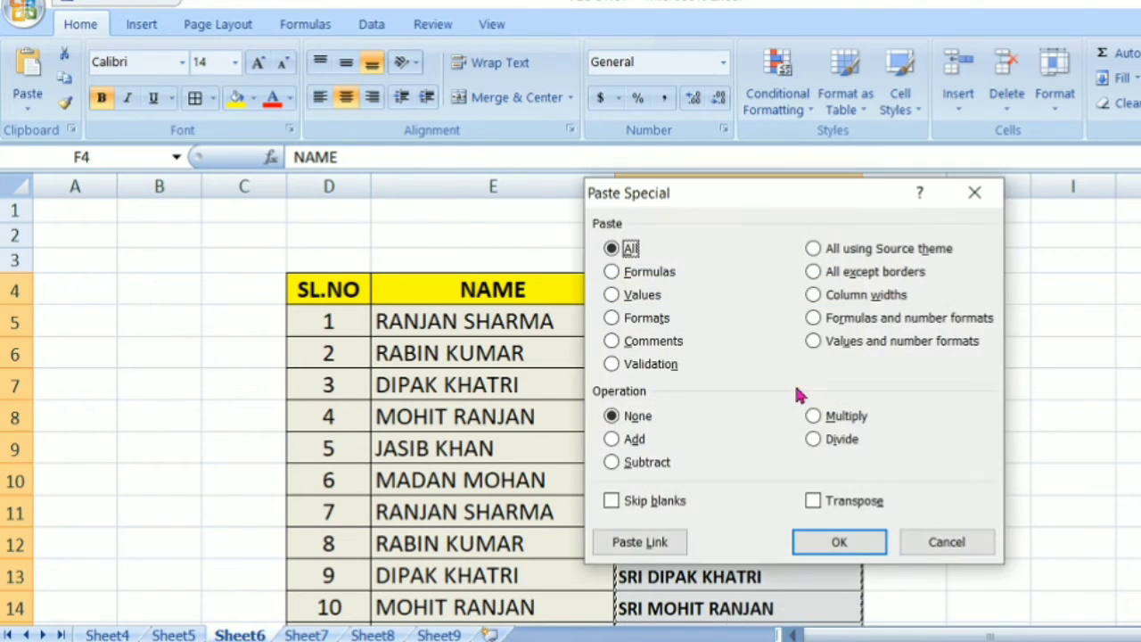
click(612, 296)
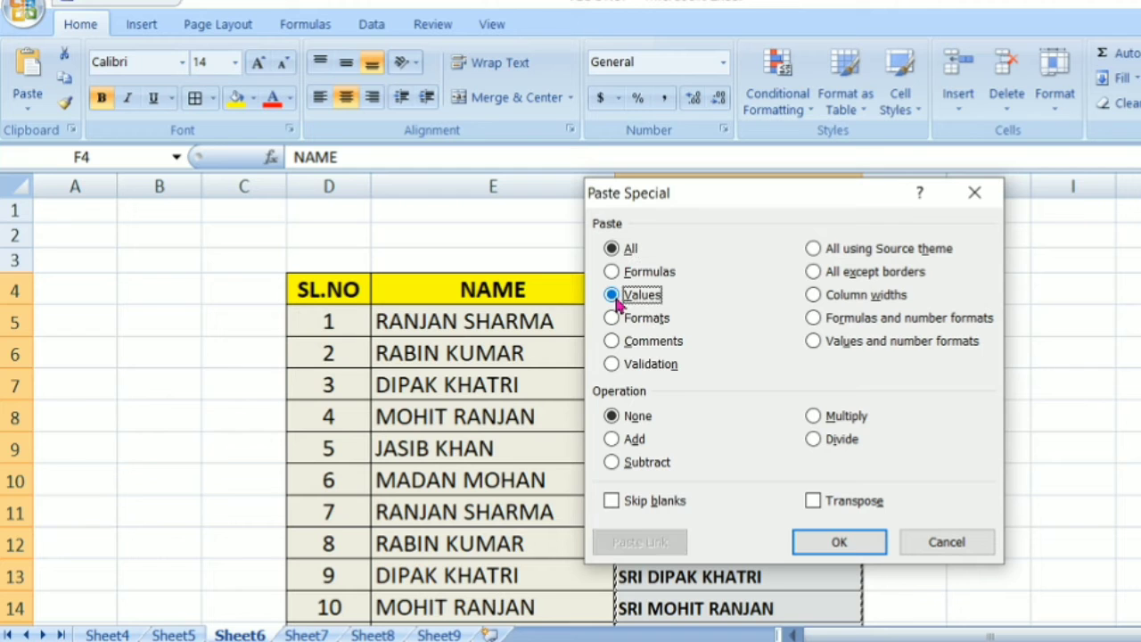
click(831, 551)
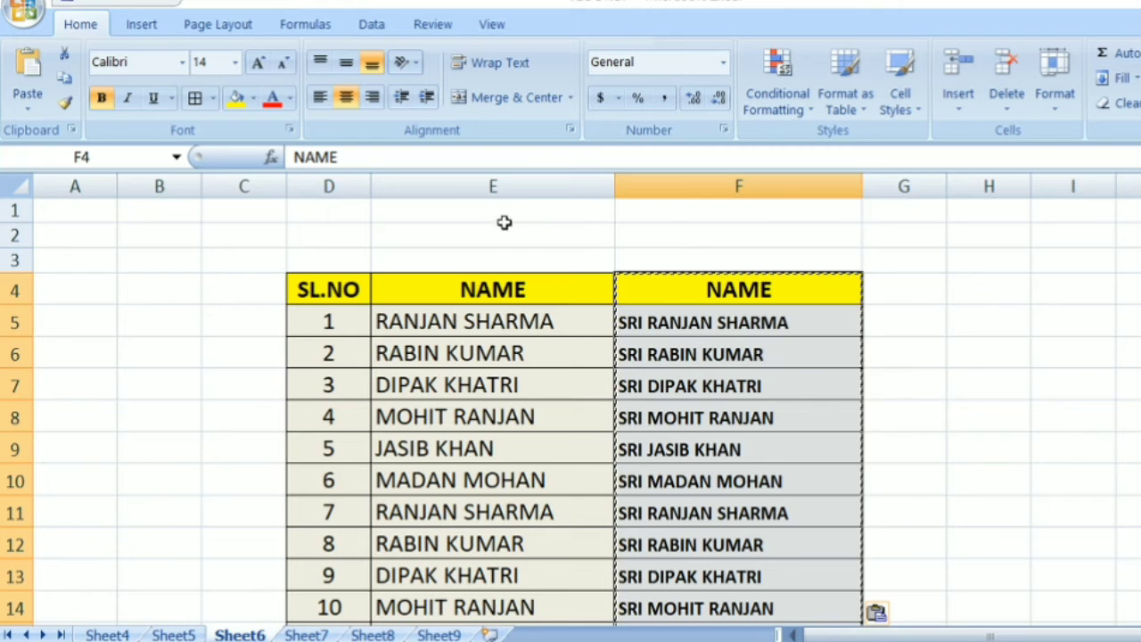
Step: Delete the original NAME column E so the SRI names take its place
click(493, 186)
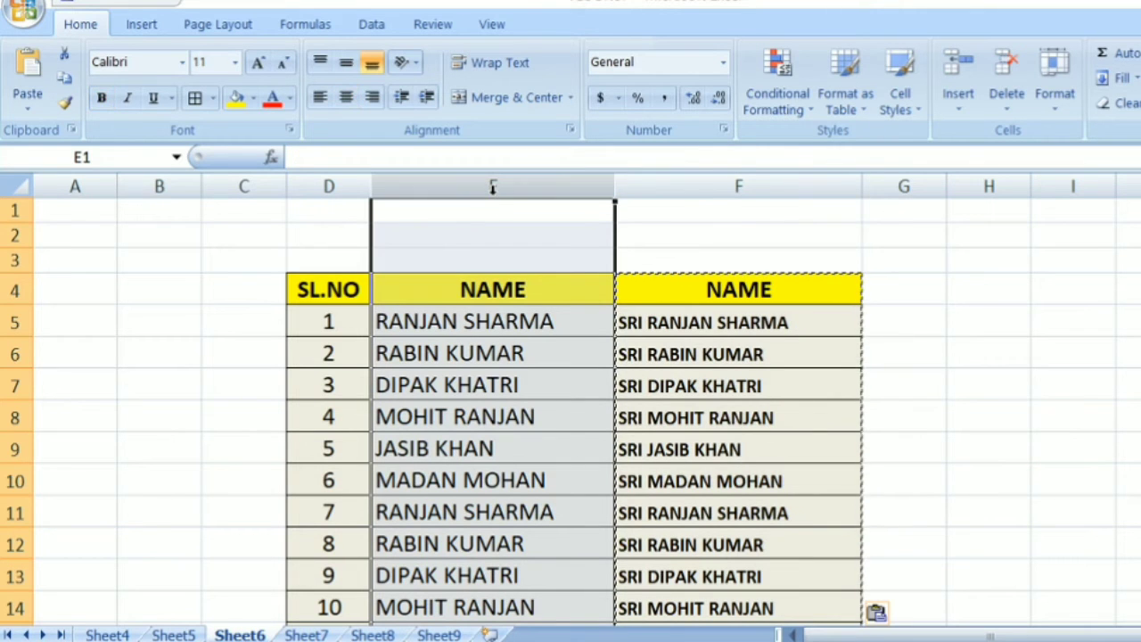
right_click(493, 187)
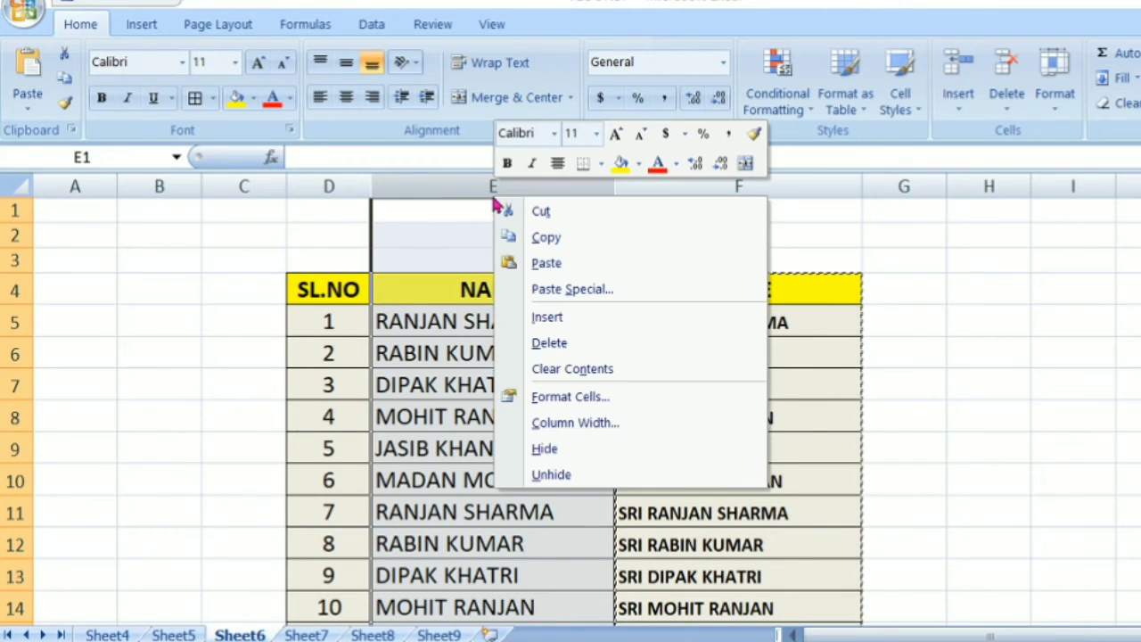
click(559, 345)
Step: Select F4, check the table, then switch to Sheet5 with Ctrl+Page Up
click(656, 289)
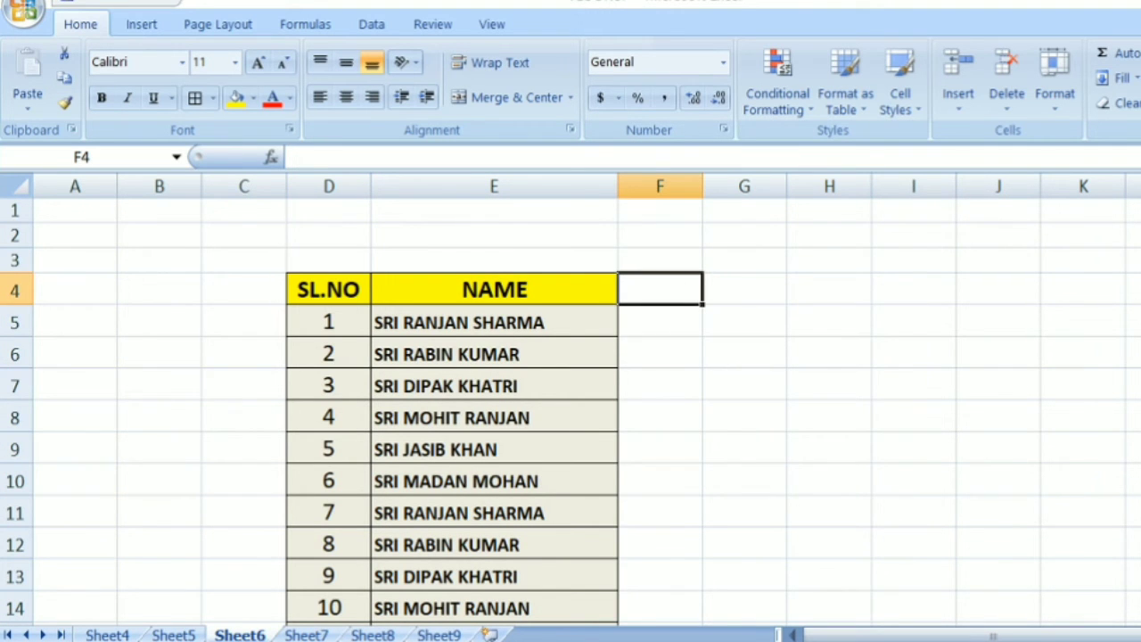
scroll(570, 410, down, 4)
scroll(571, 410, down, 2)
scroll(570, 410, up, 4)
scroll(571, 410, up, 3)
key(ctrl+Page_Up)
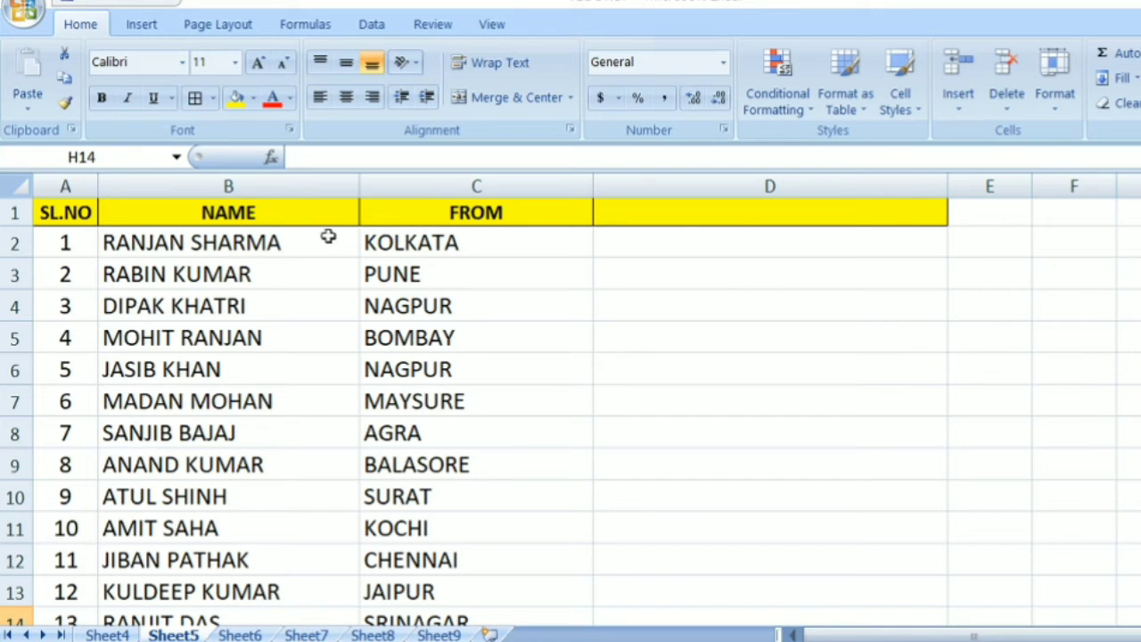
Step: Start the D2 formula on Sheet5 with ="I AM "&
click(609, 250)
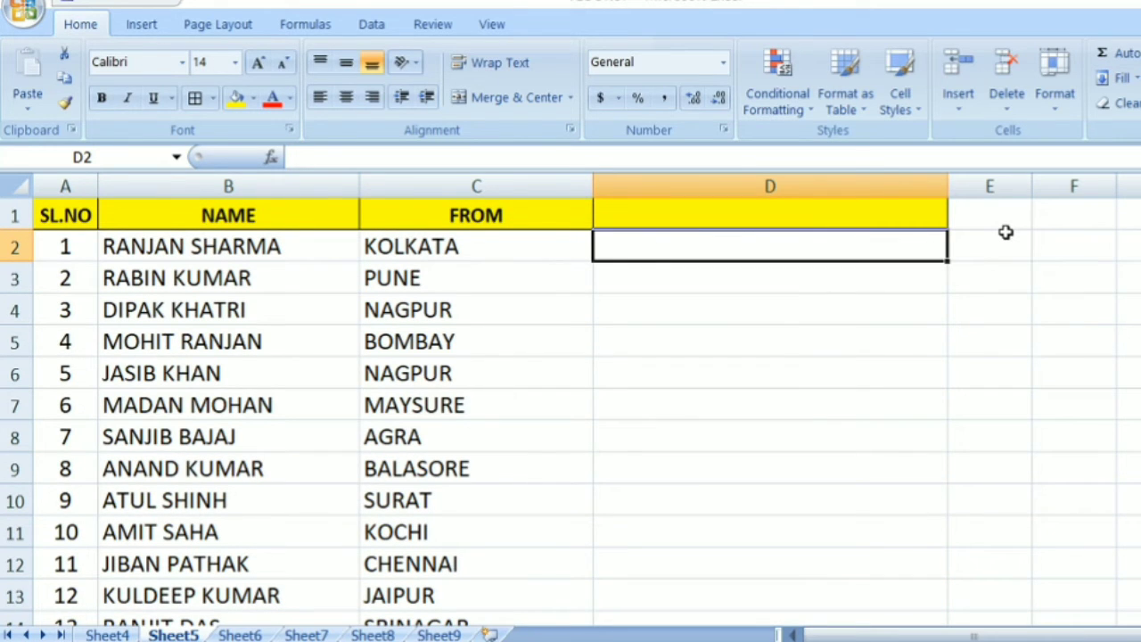
text(=)
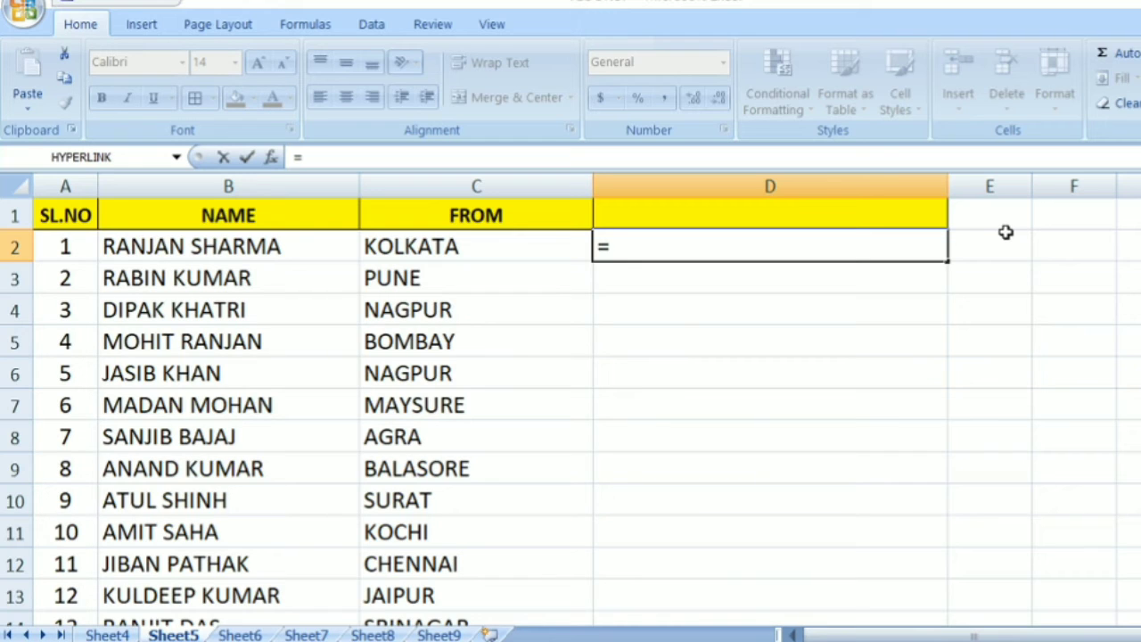
text(")
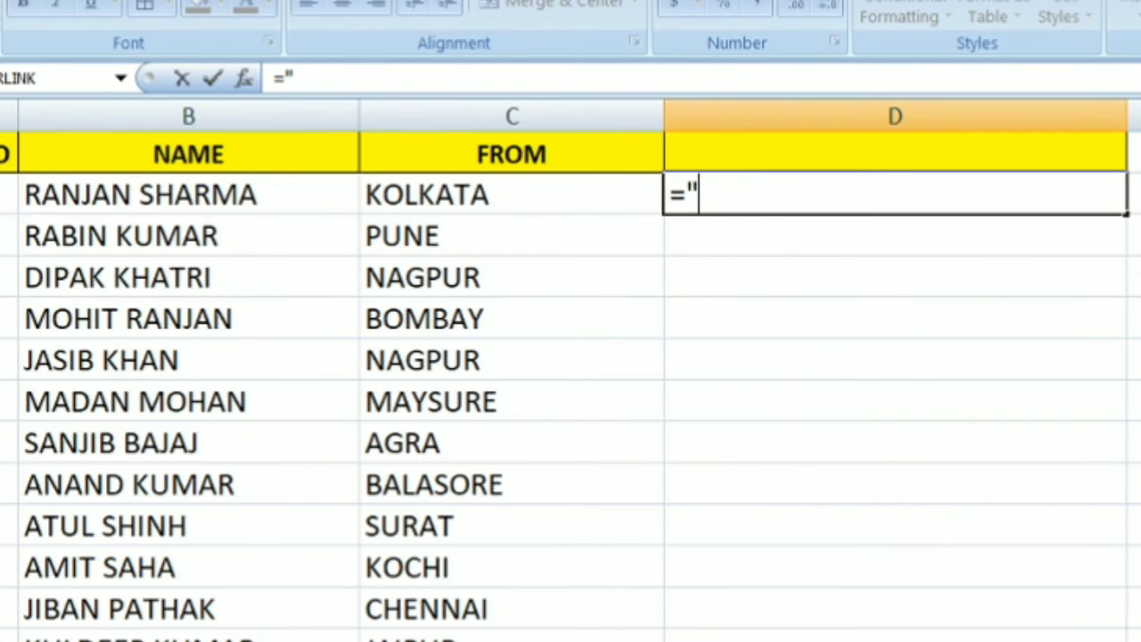
text(I)
text( AM)
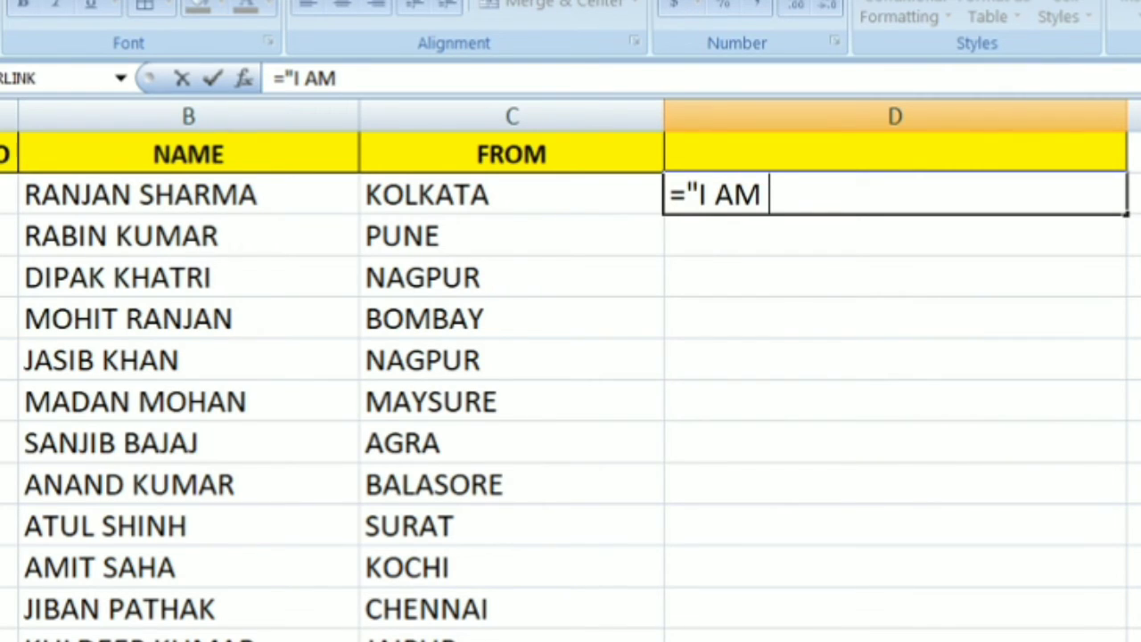
text(")
text(&)
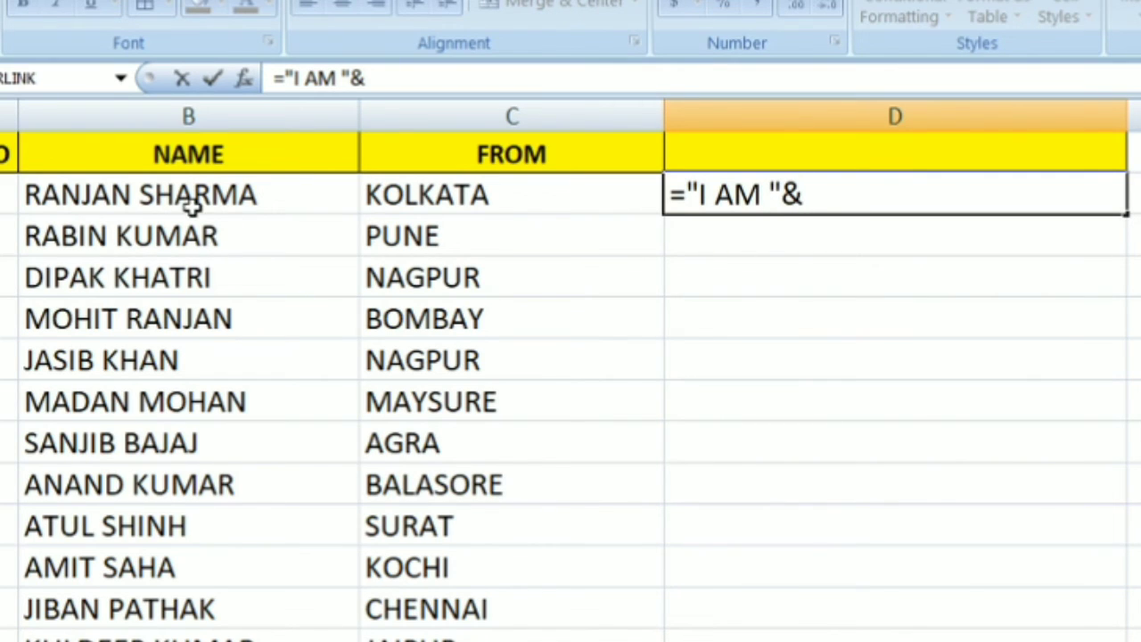
Step: Append the B2 name reference and & "FROM "& to the D2 formula
click(231, 196)
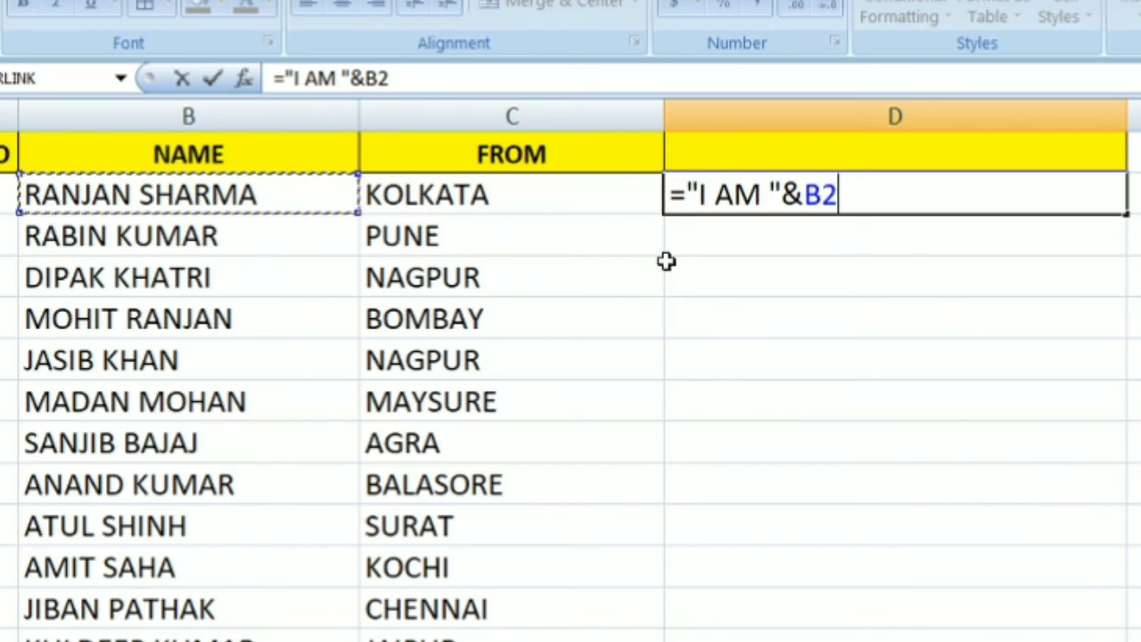
key(F2)
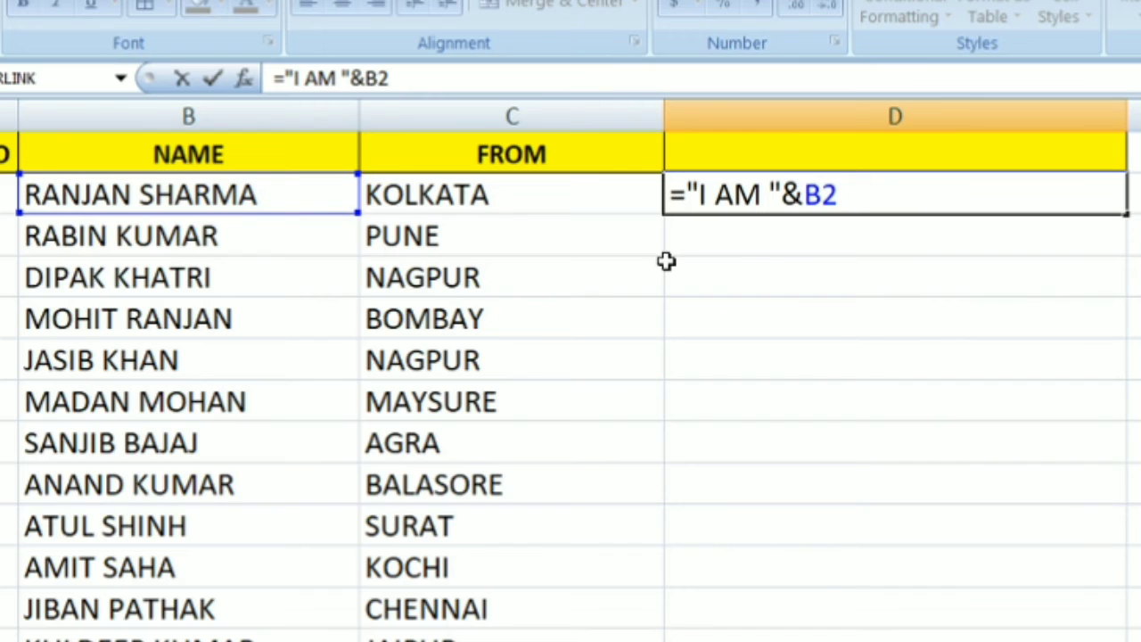
text( &)
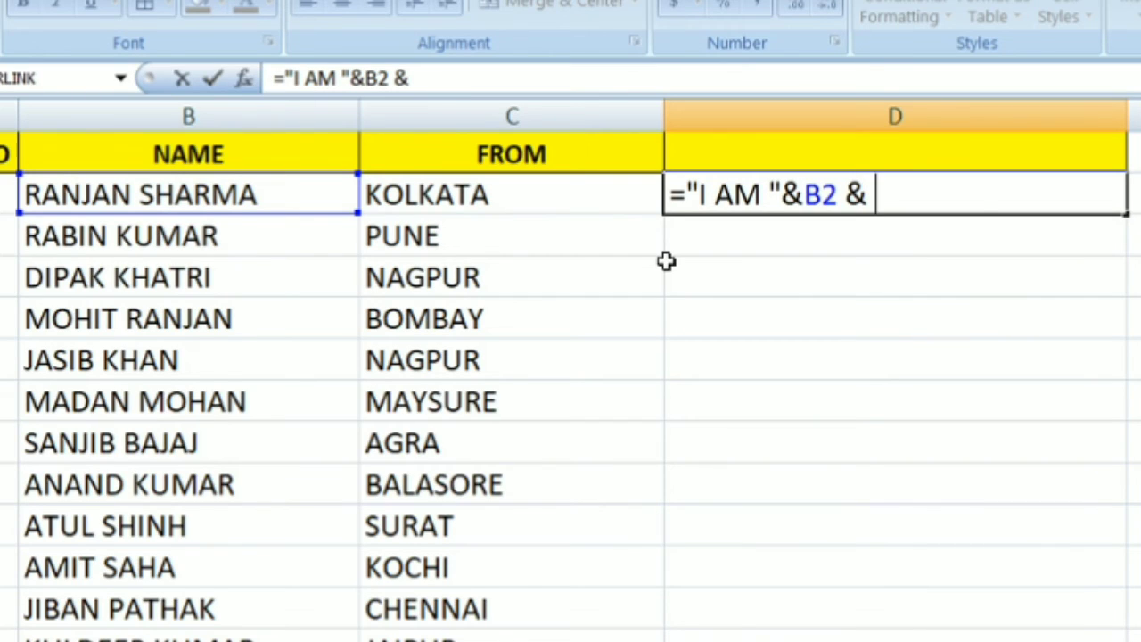
text( ")
text(FR)
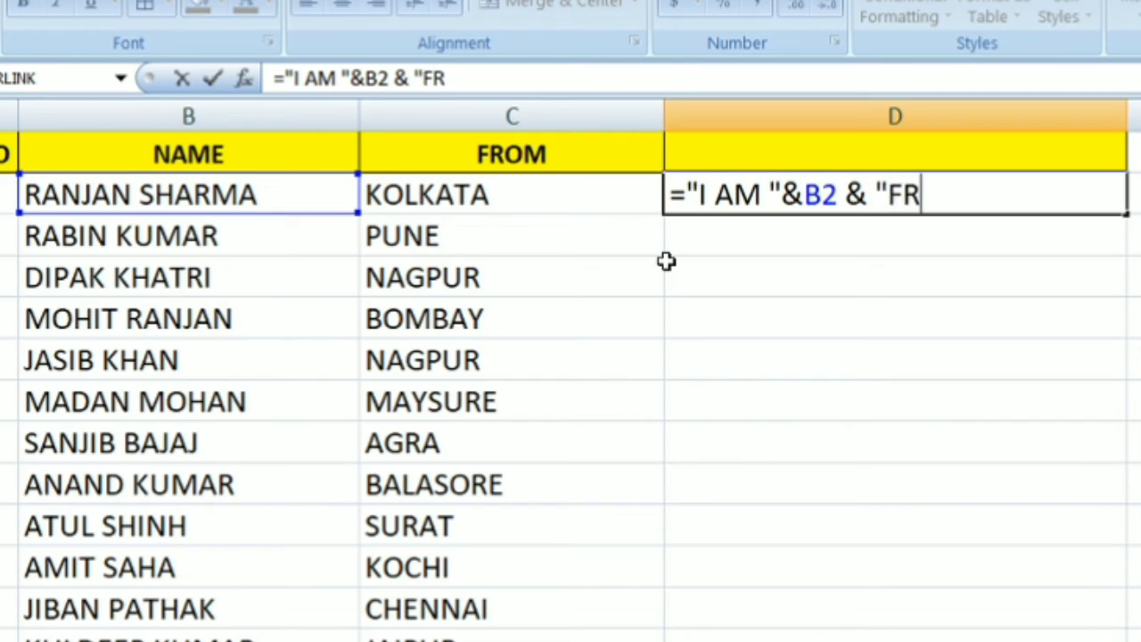
text(OM)
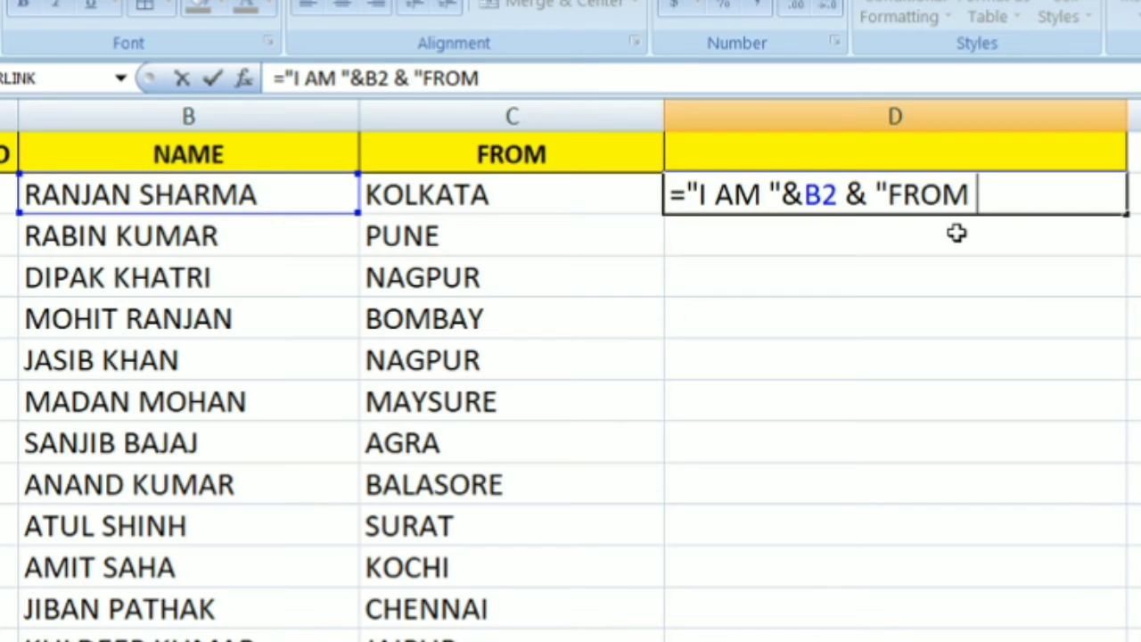
text(")
text(&)
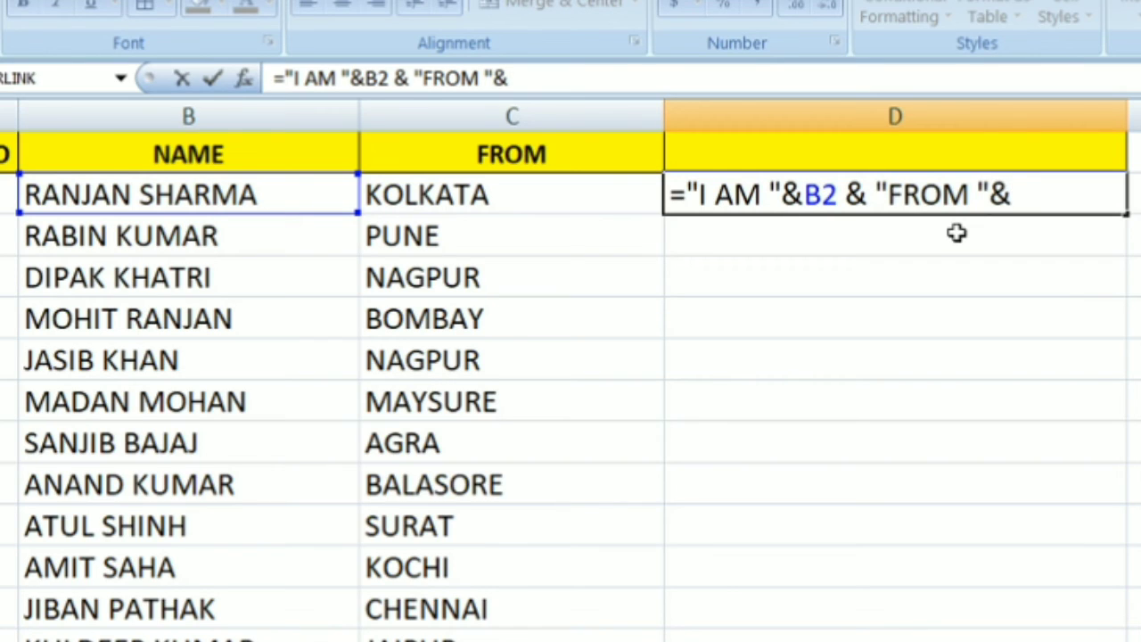
Step: Finish the D2 formula with &C2 and widen column D to show the full sentence
click(508, 196)
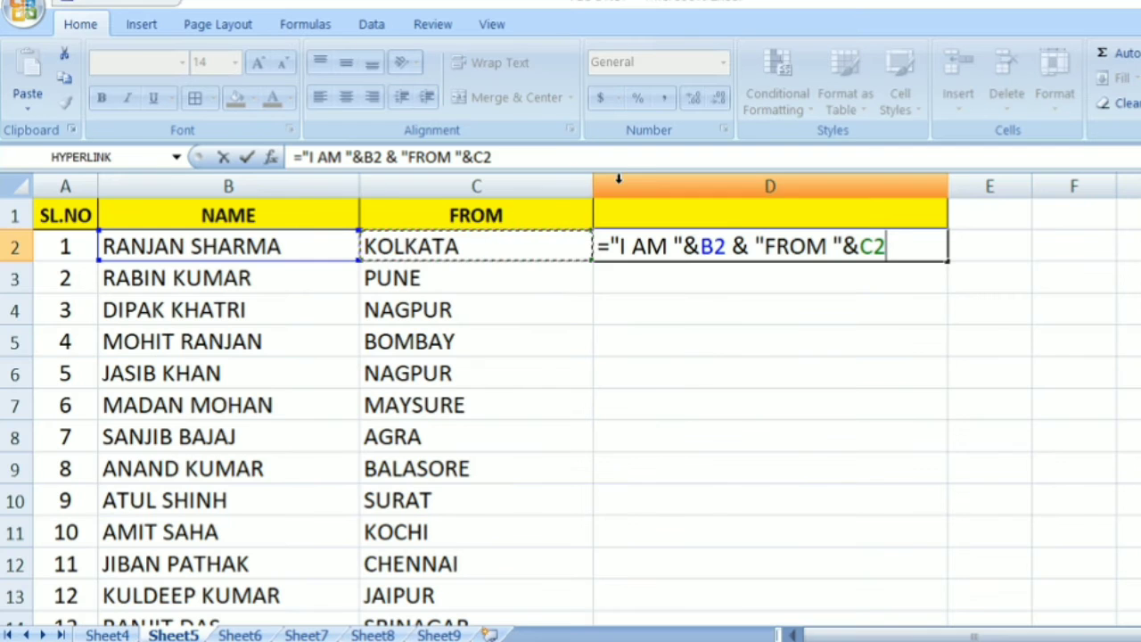
key(Return)
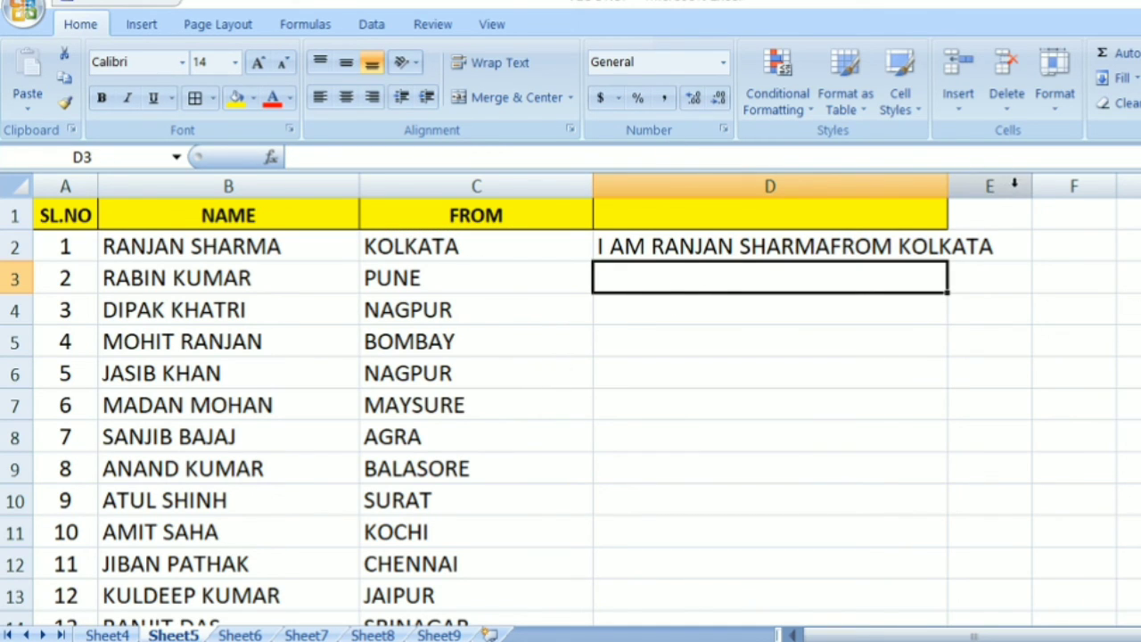
drag(945, 186, 1027, 187)
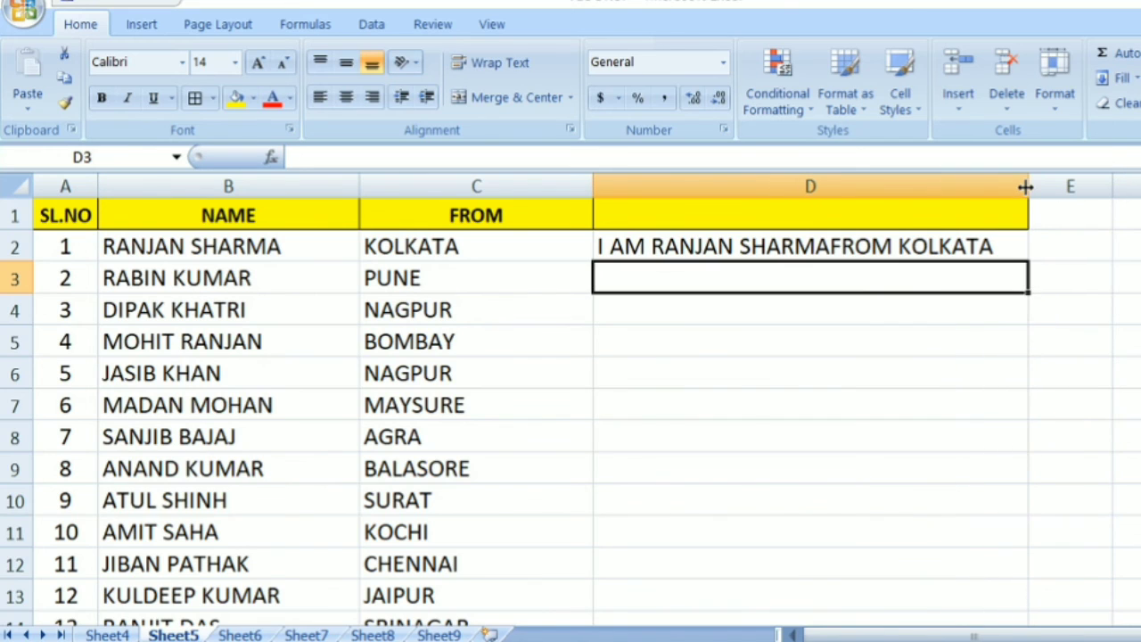
click(664, 254)
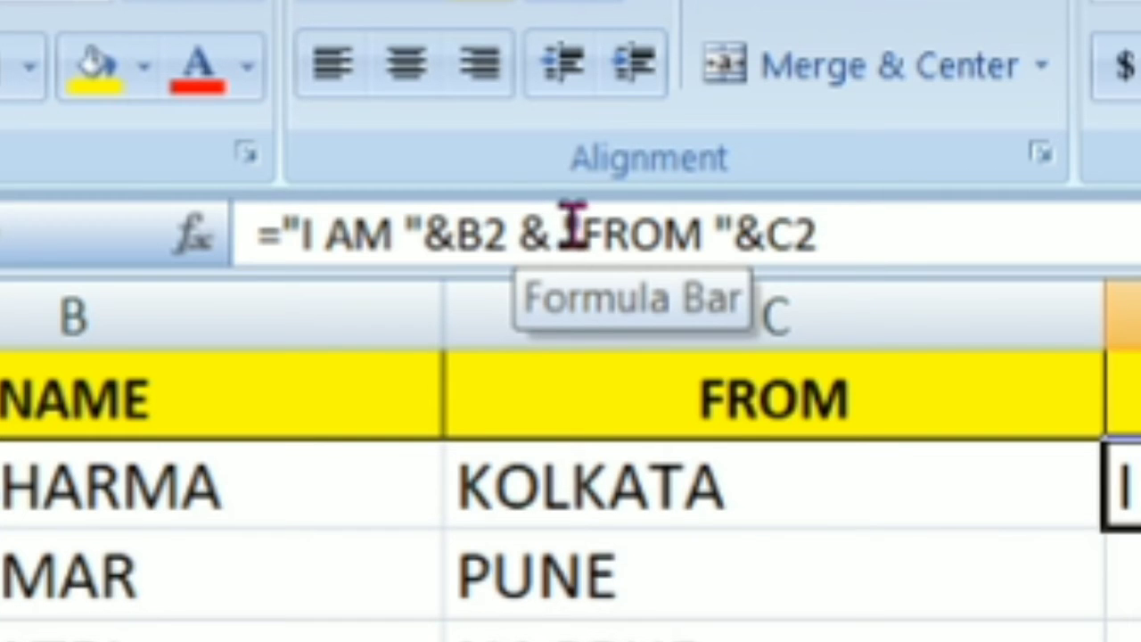
Step: Add a space before FROM so D2 reads I AM RANJAN SHARMA FROM KOLKATA
click(400, 157)
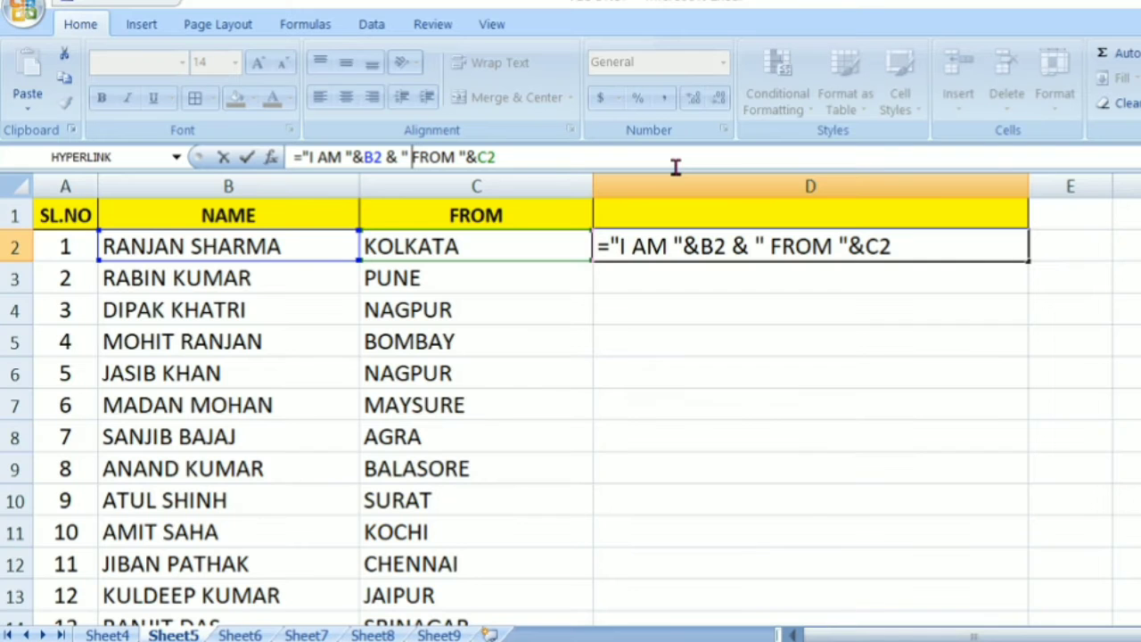
click(922, 253)
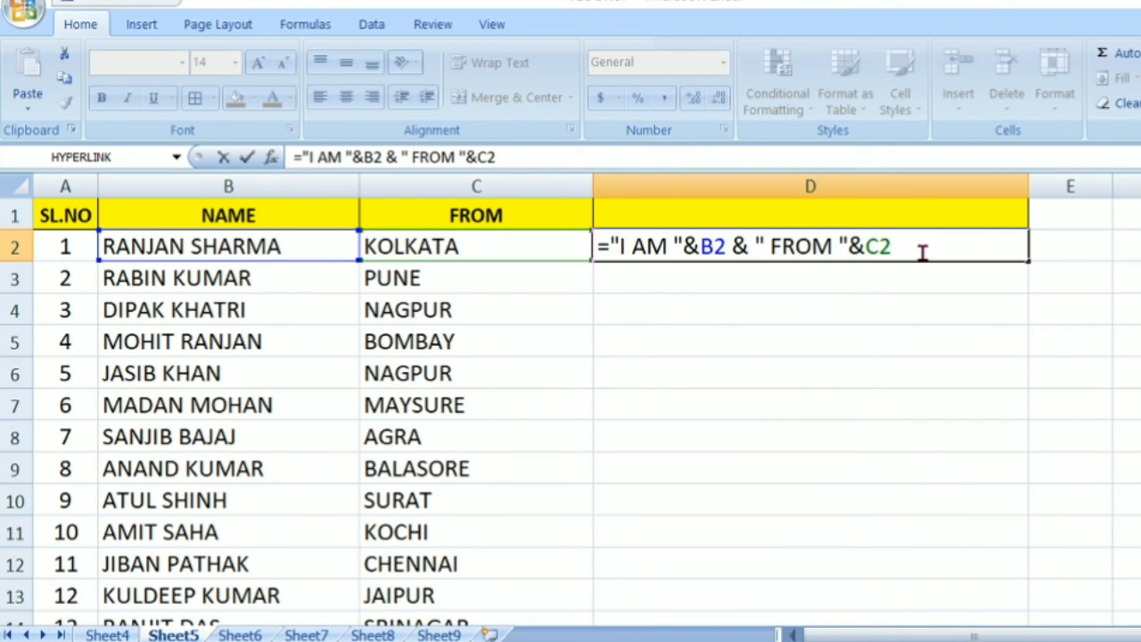
key(Return)
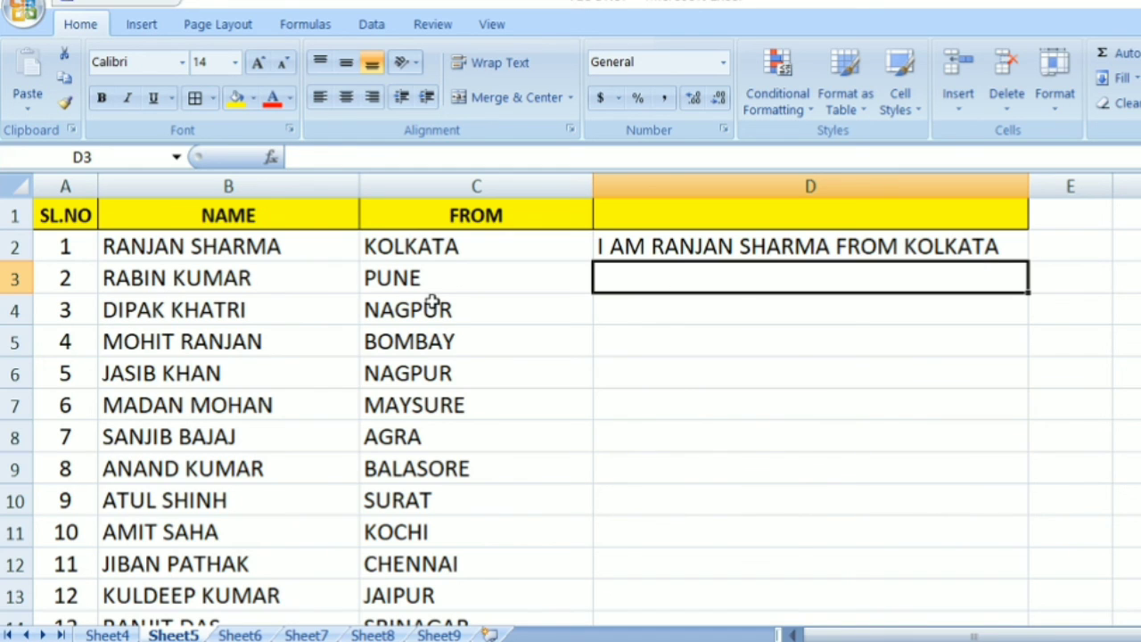
Step: Fill the D2 sentence formula down to row 22 and scroll through the results
click(745, 255)
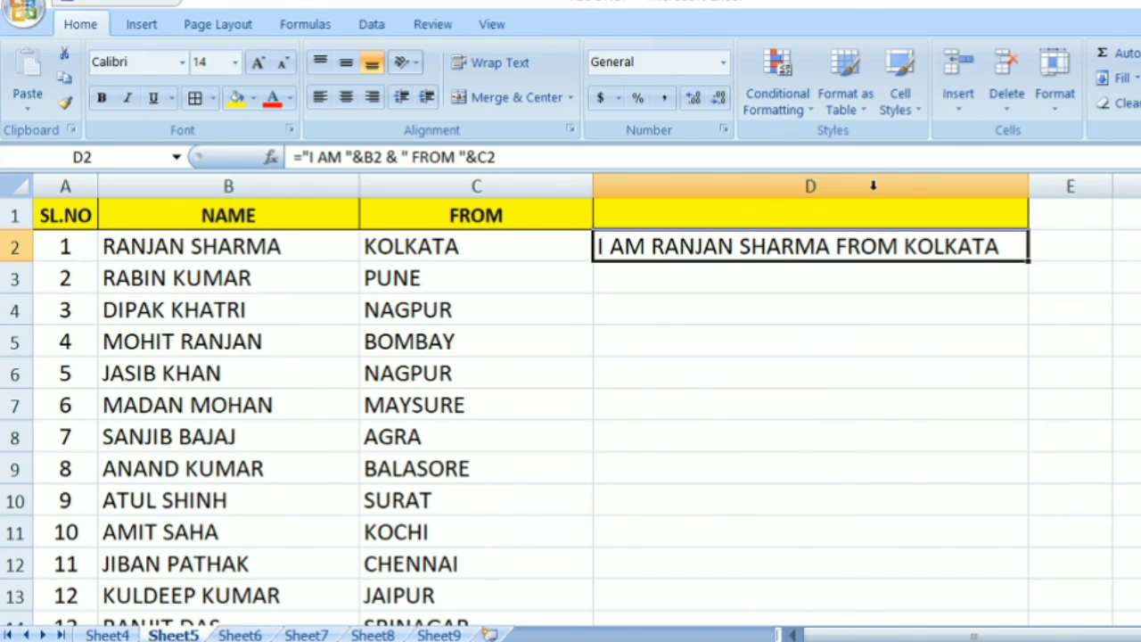
double_click(1027, 259)
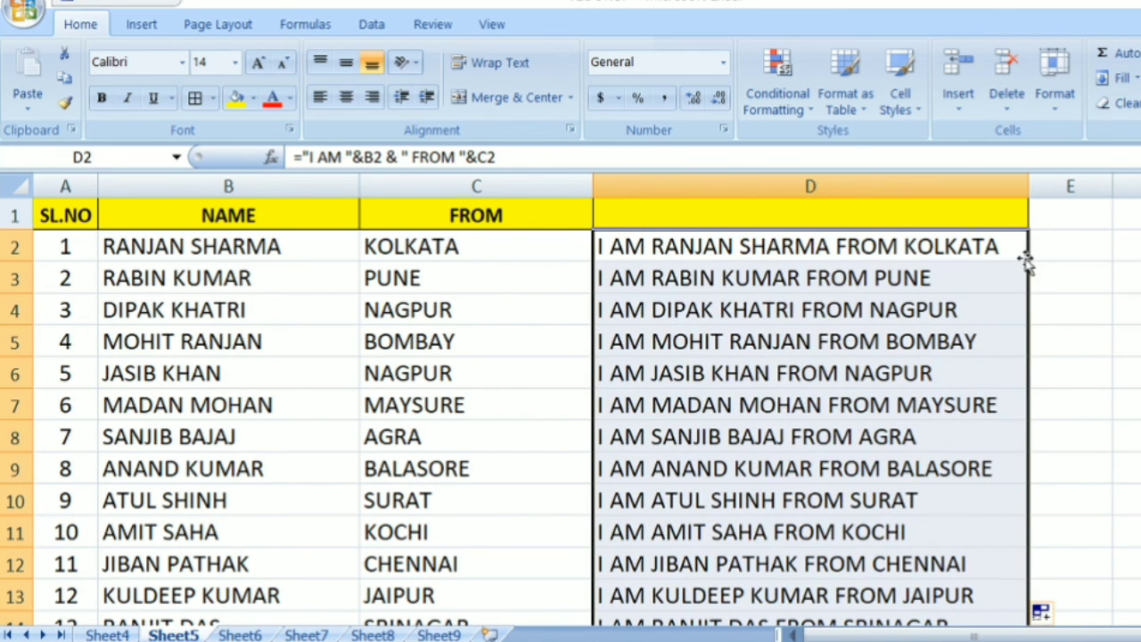
scroll(535, 410, down, 1)
scroll(535, 410, down, 1)
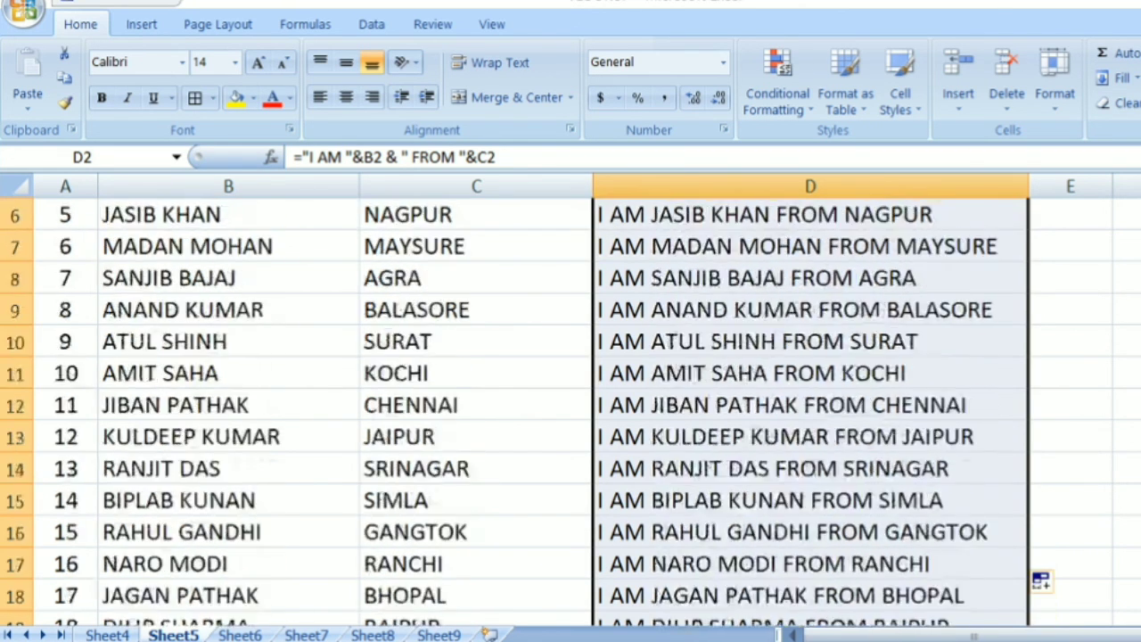
scroll(535, 410, down, 1)
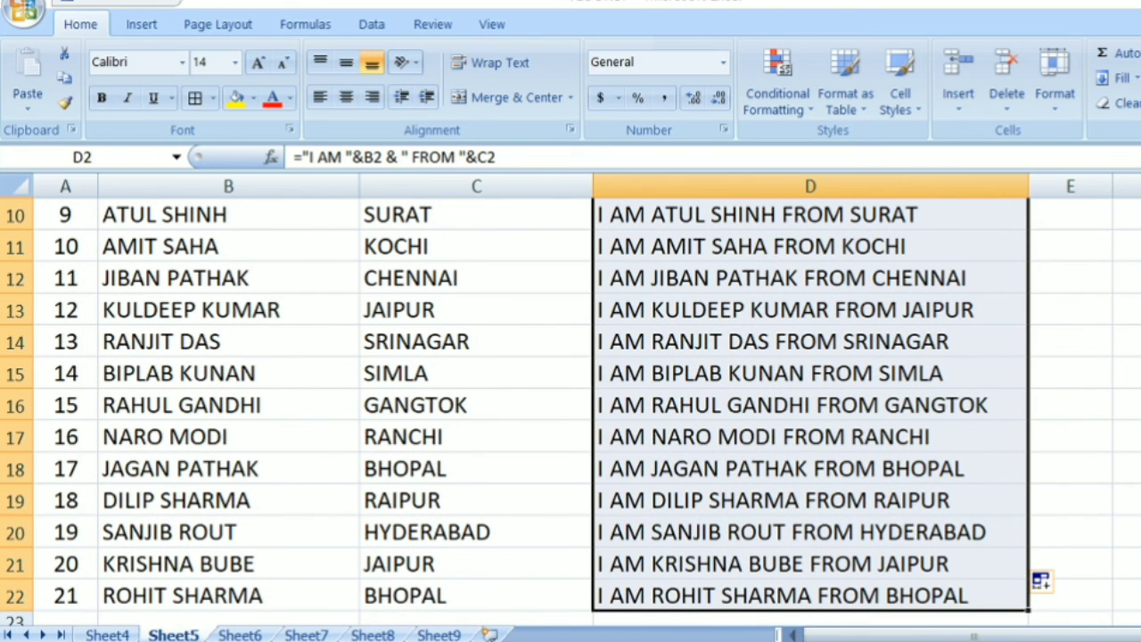
scroll(570, 401, up, 2)
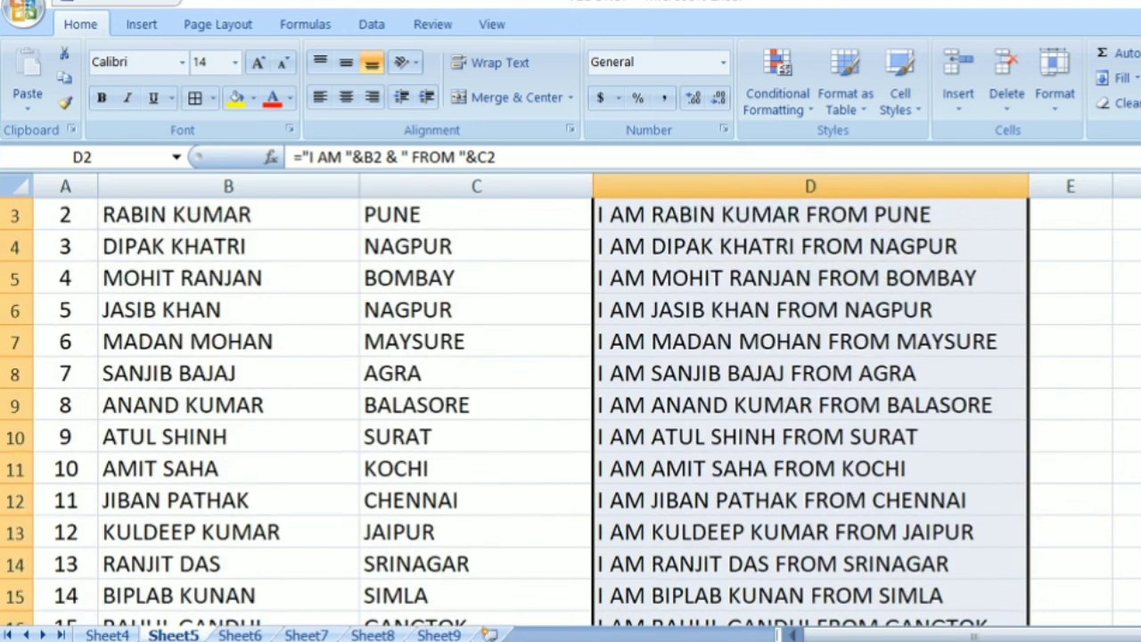
scroll(571, 401, up, 1)
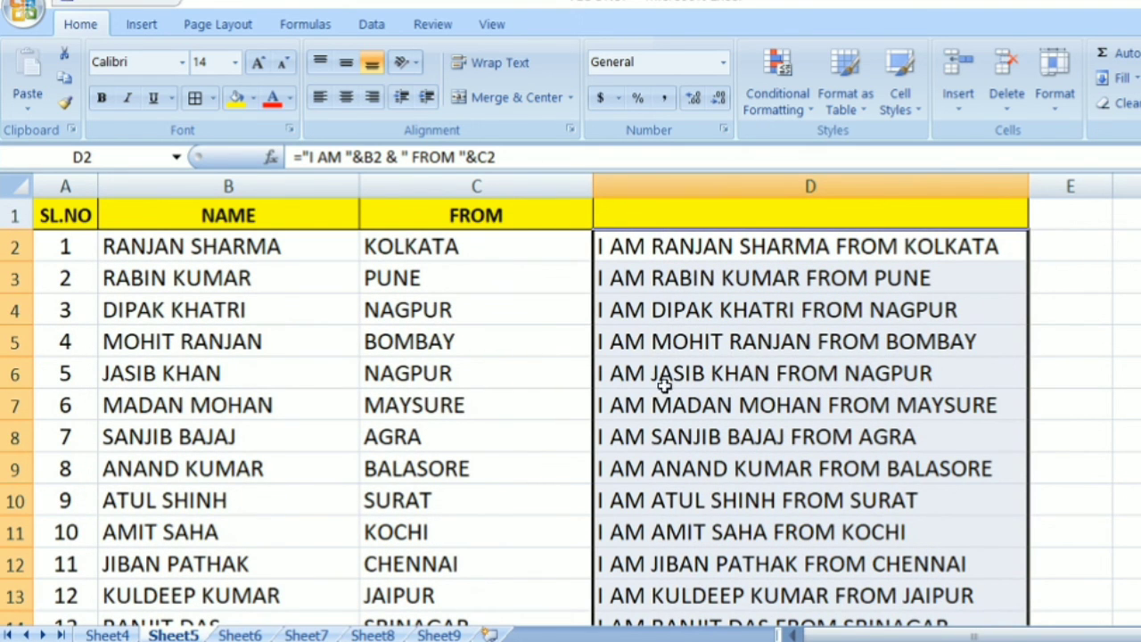
click(1066, 309)
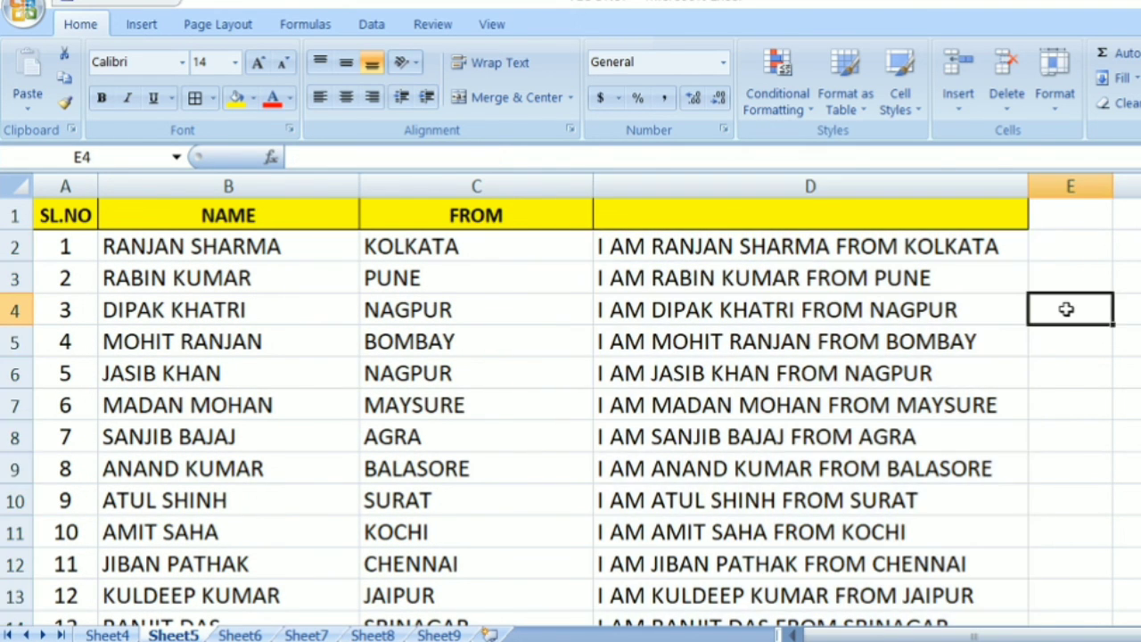
click(627, 247)
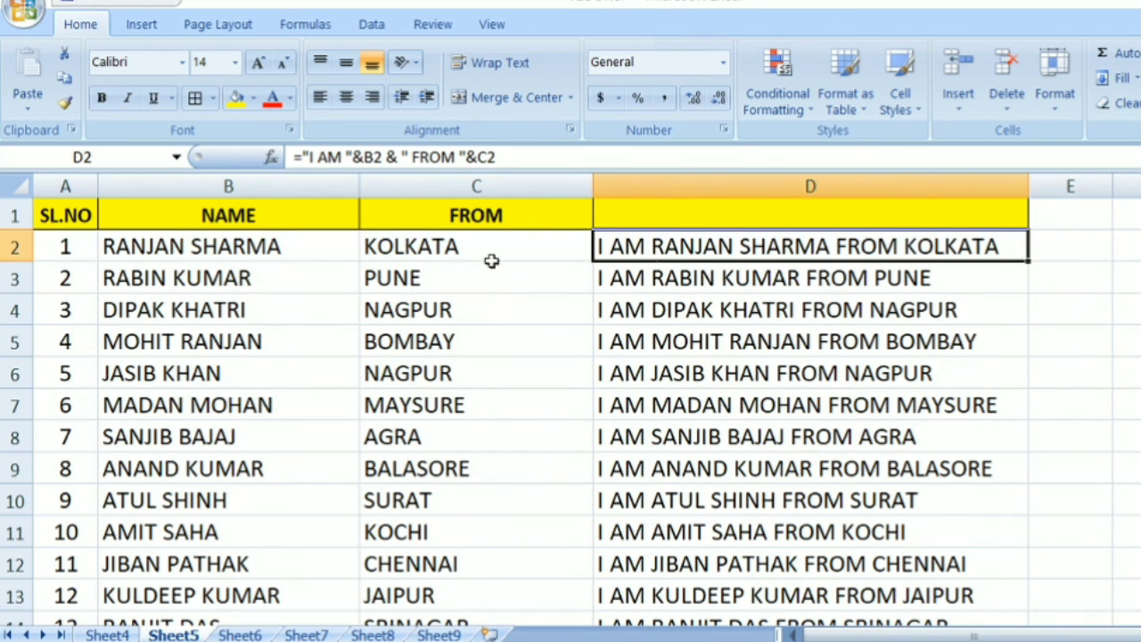